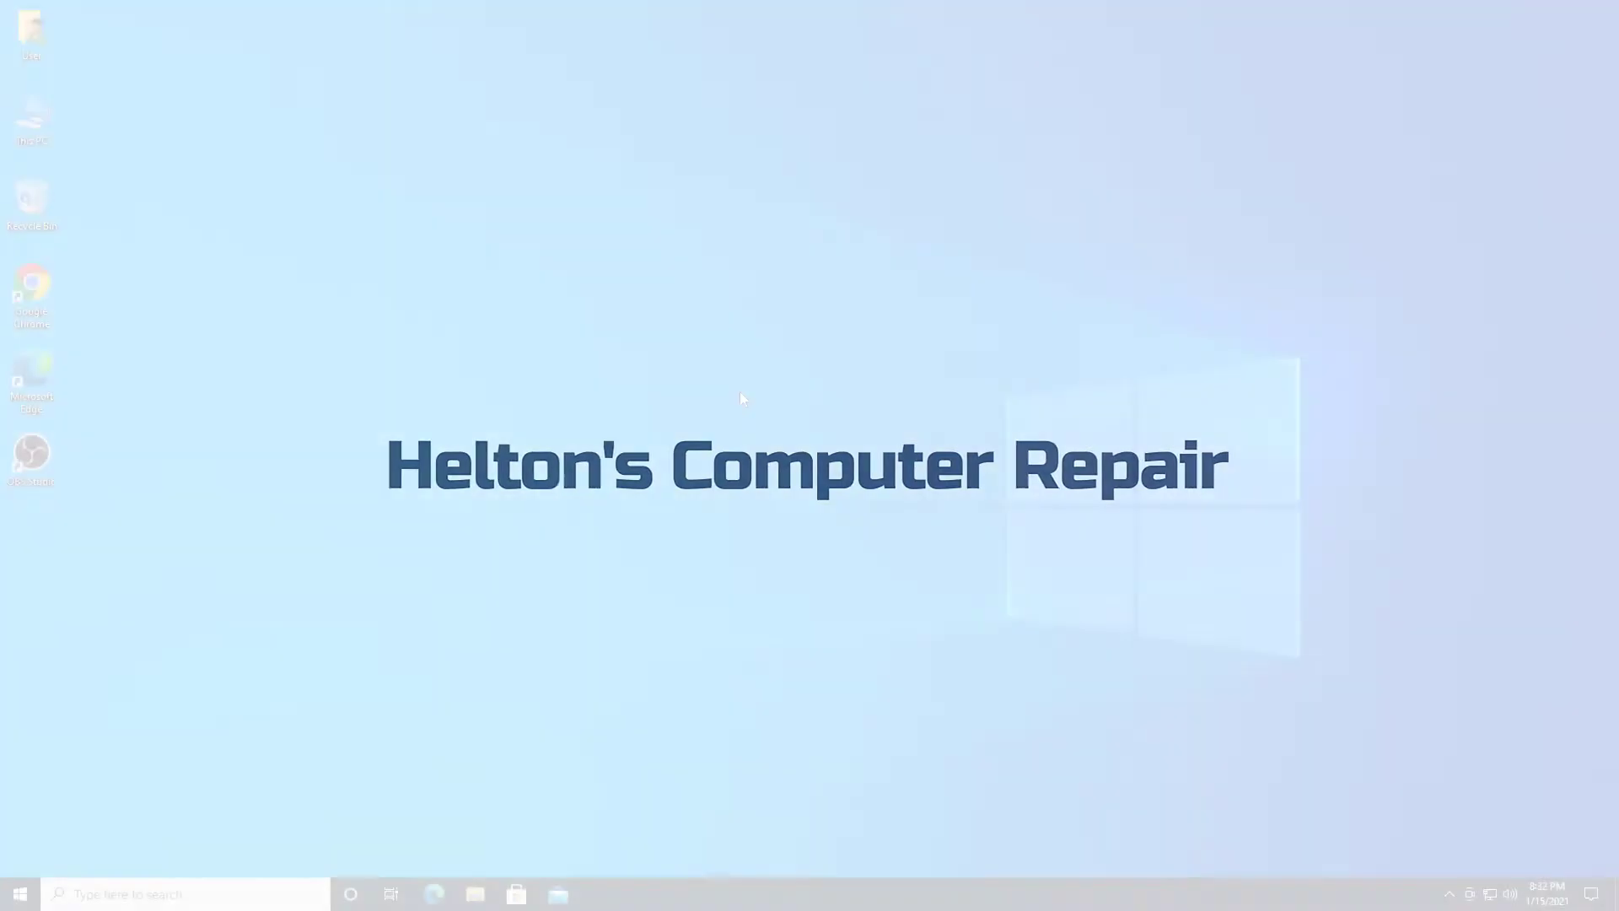
Open Apps & features in Windows Settings and scroll to OBS Studio
left_click(21, 894)
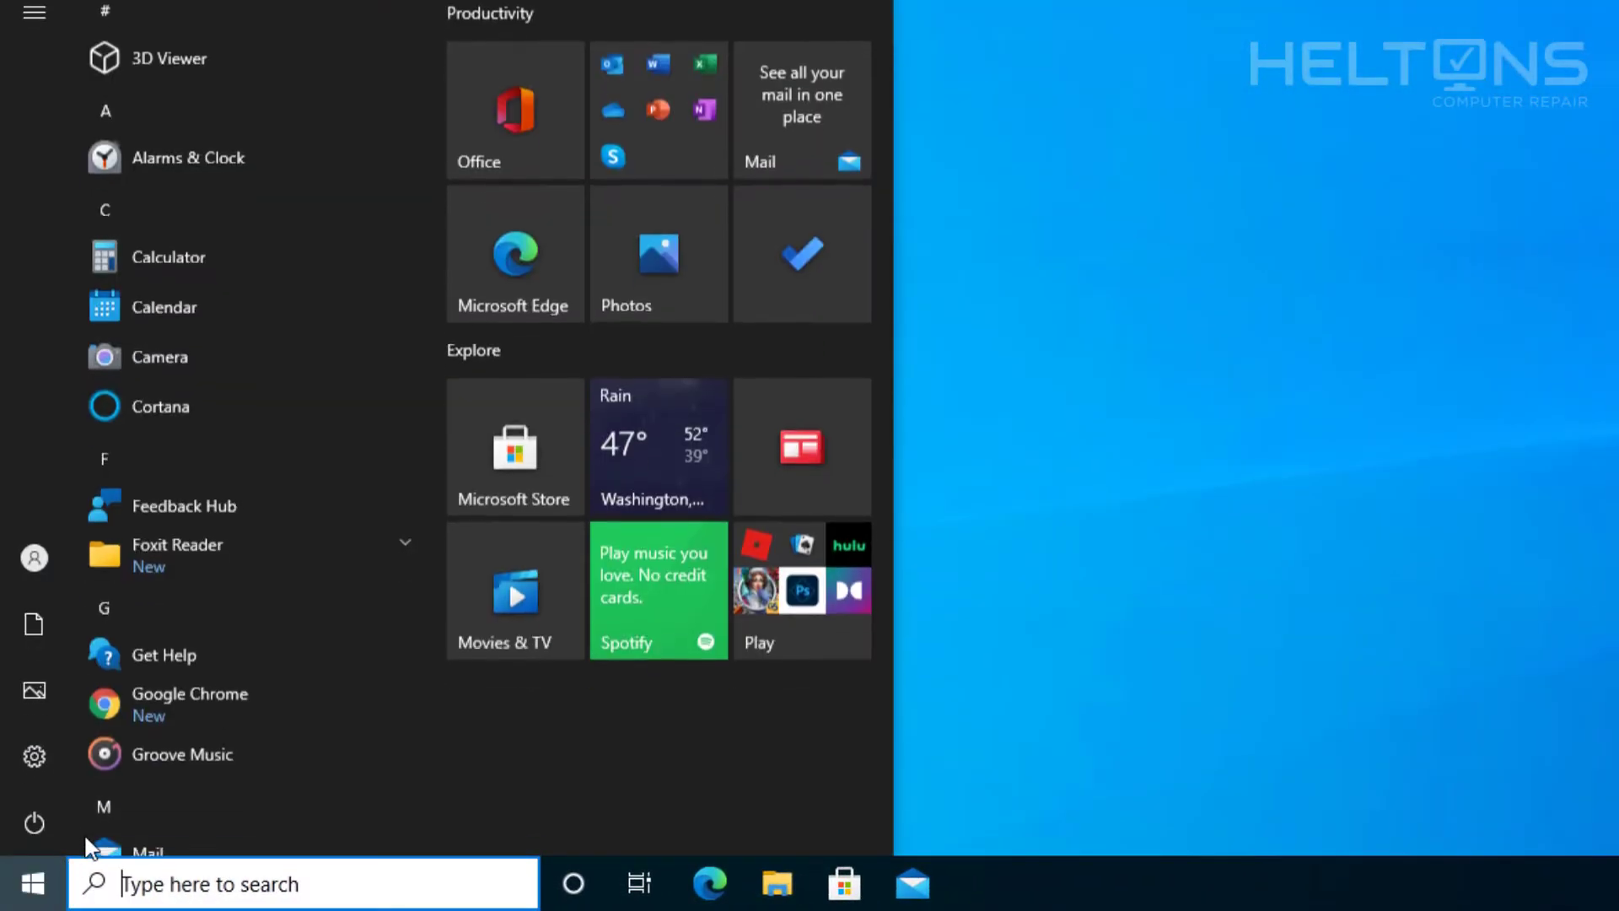
left_click(56, 762)
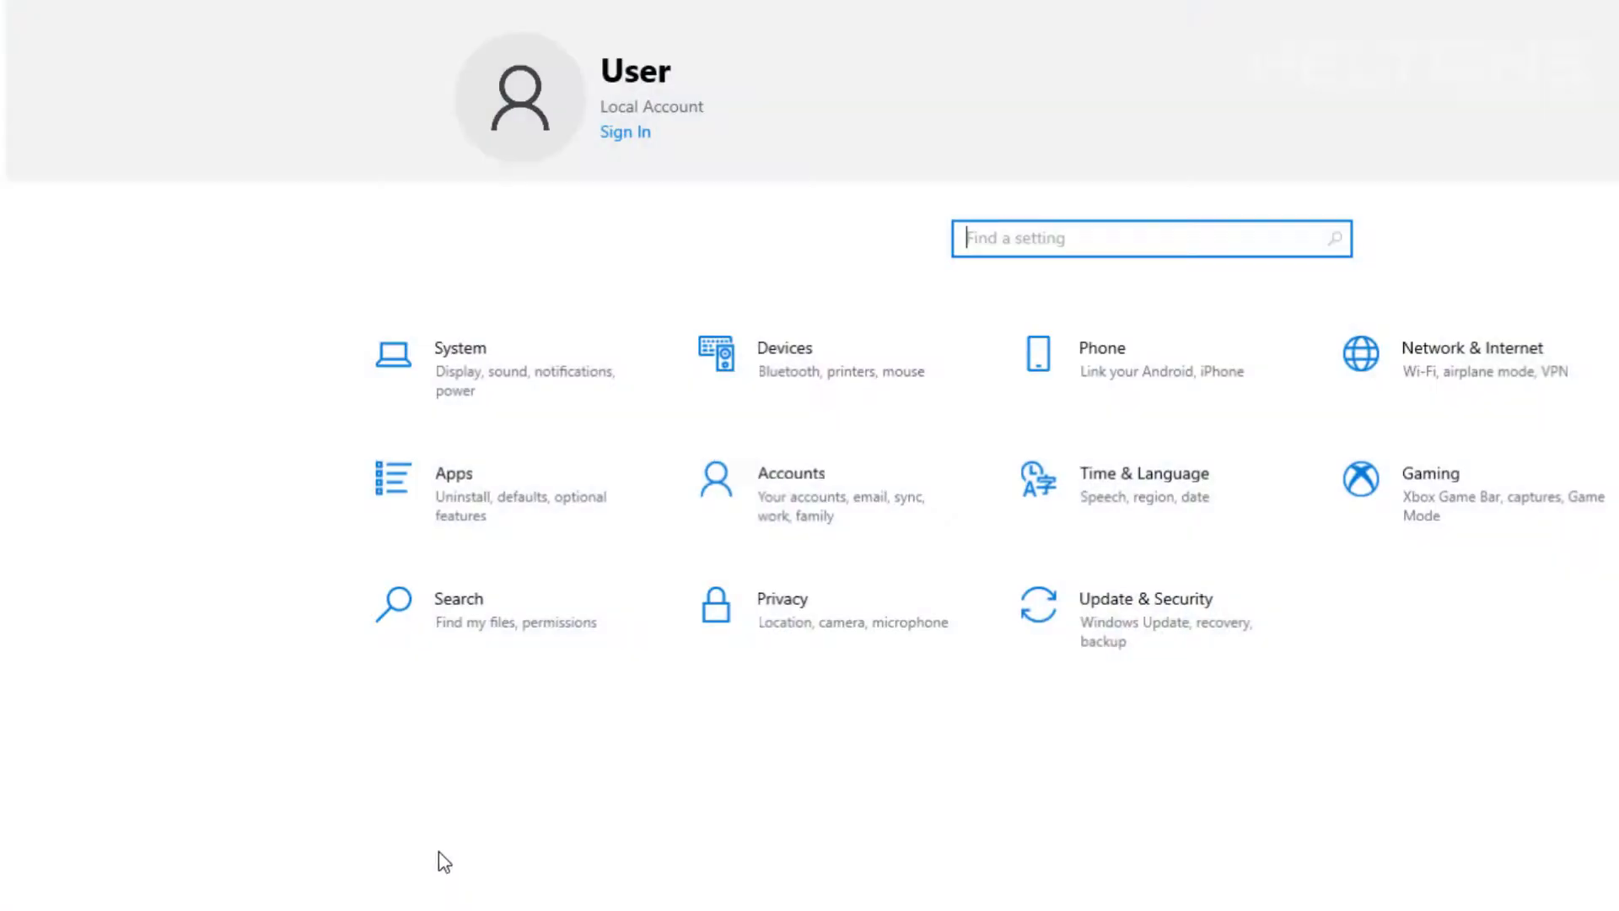
left_click(448, 519)
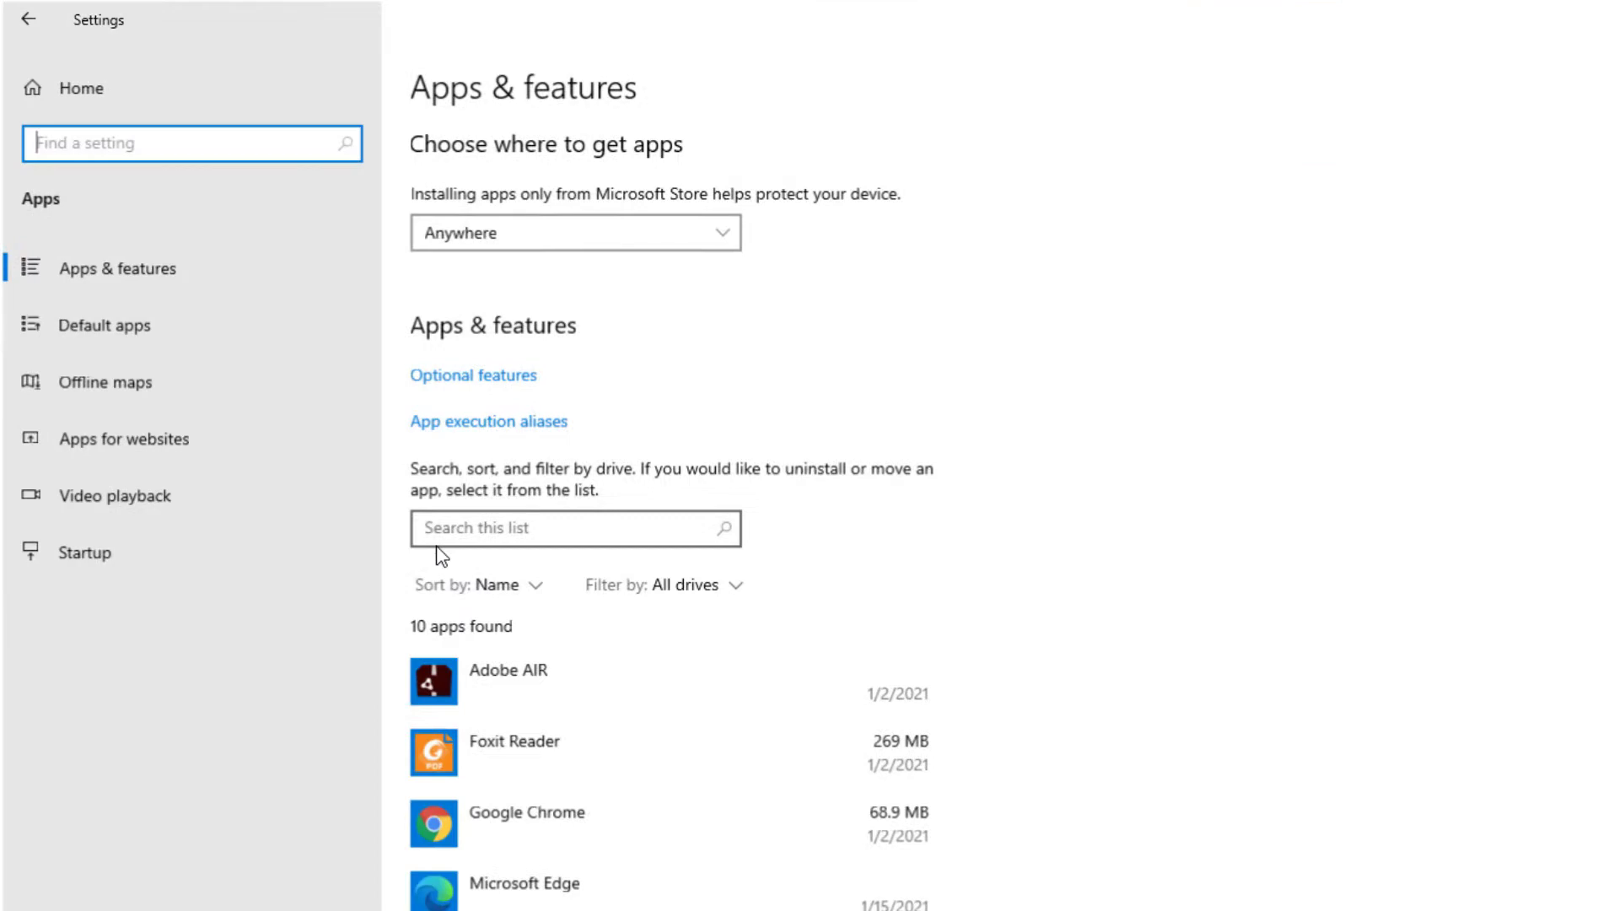
scroll(666, 793, "down", 10)
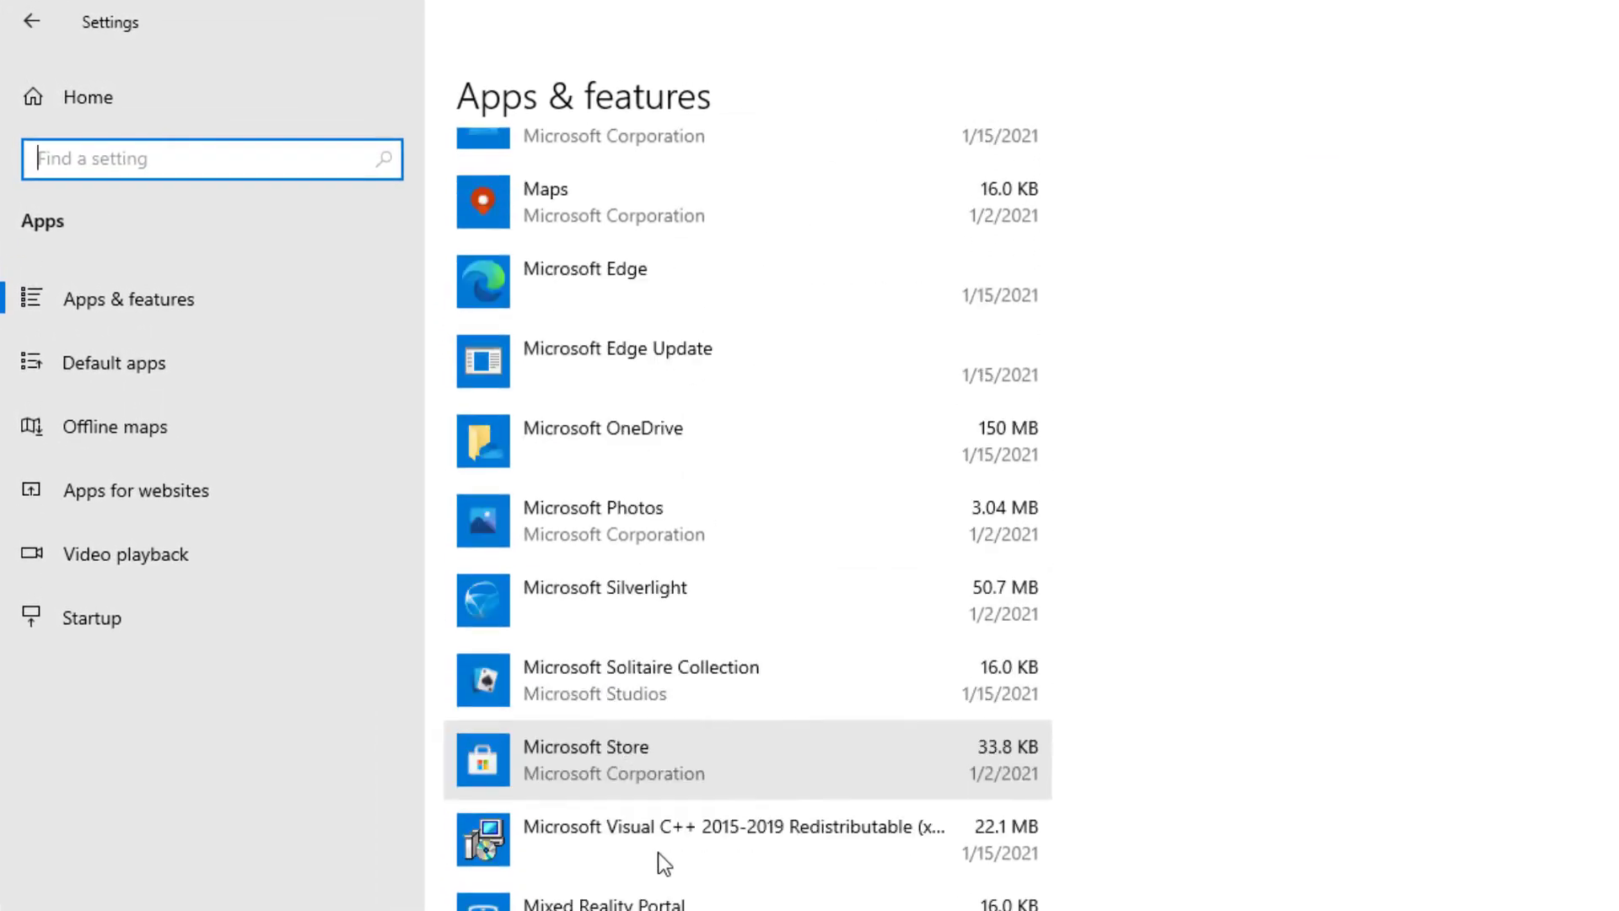
scroll(661, 860, "down", 10)
scroll(661, 860, "up", 6)
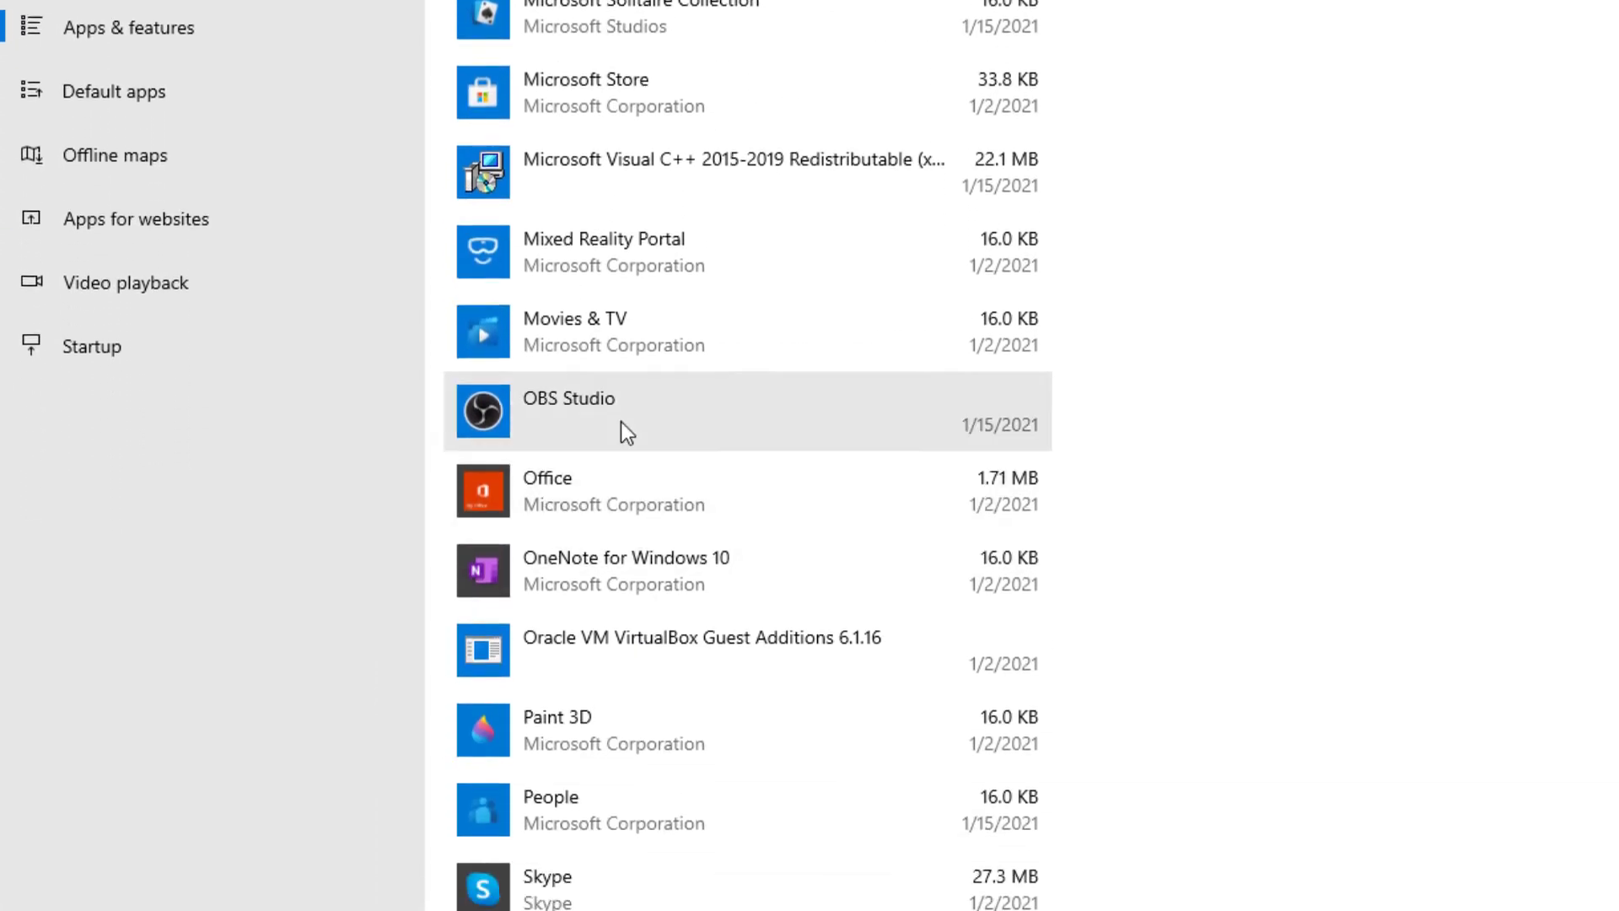
Uninstall OBS Studio and approve the UAC prompt to launch its 26.1.1 uninstaller
left_click(621, 421)
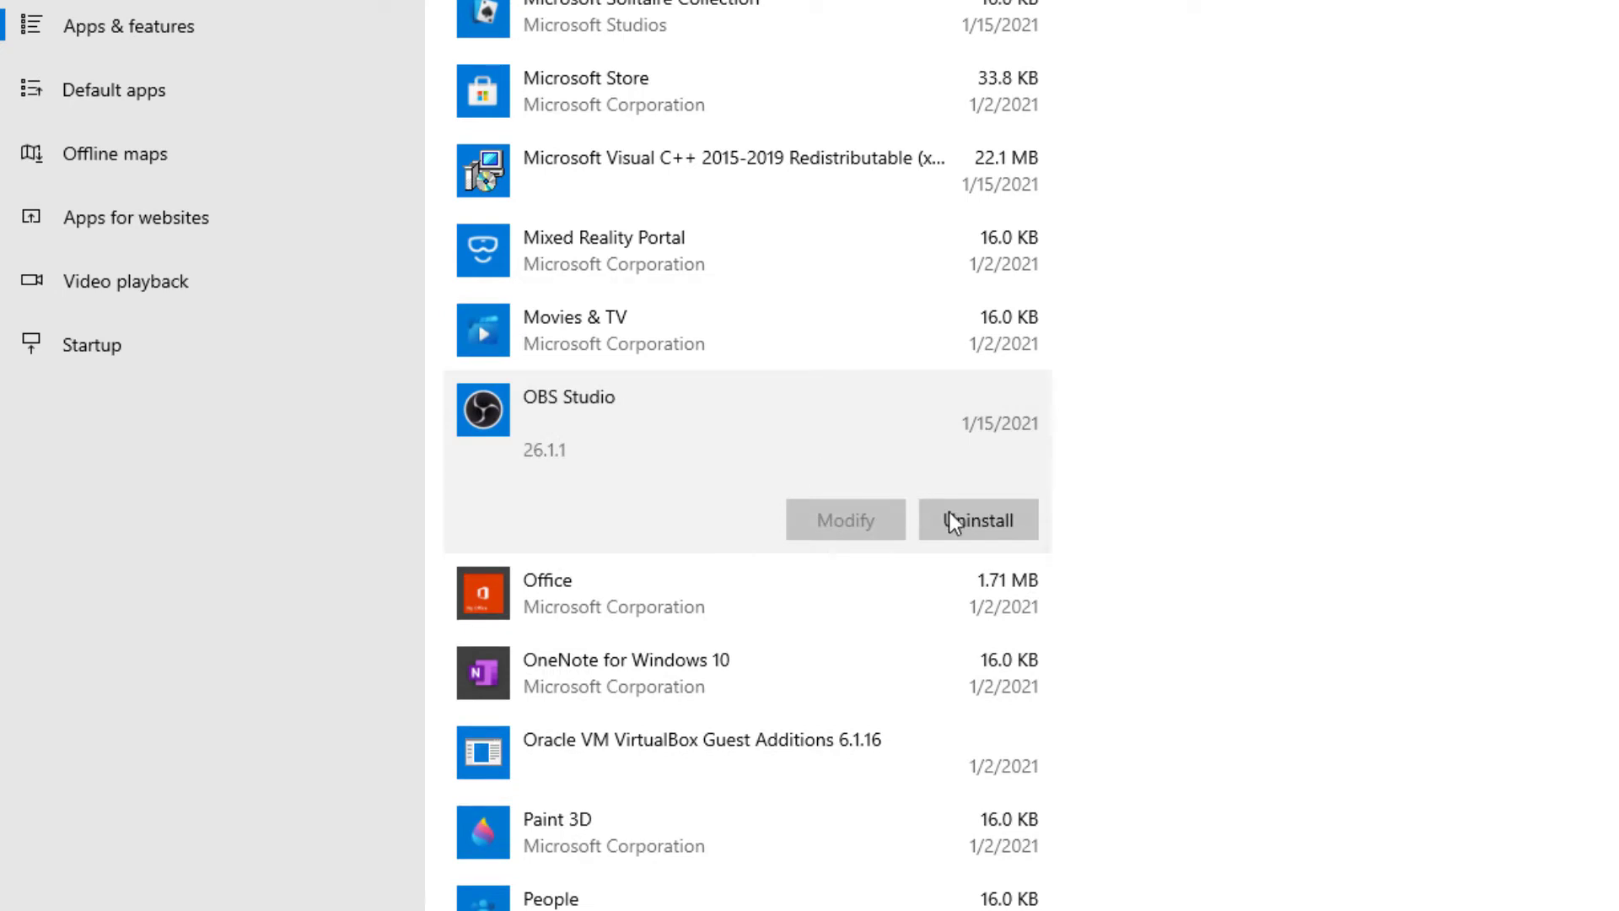
left_click(956, 516)
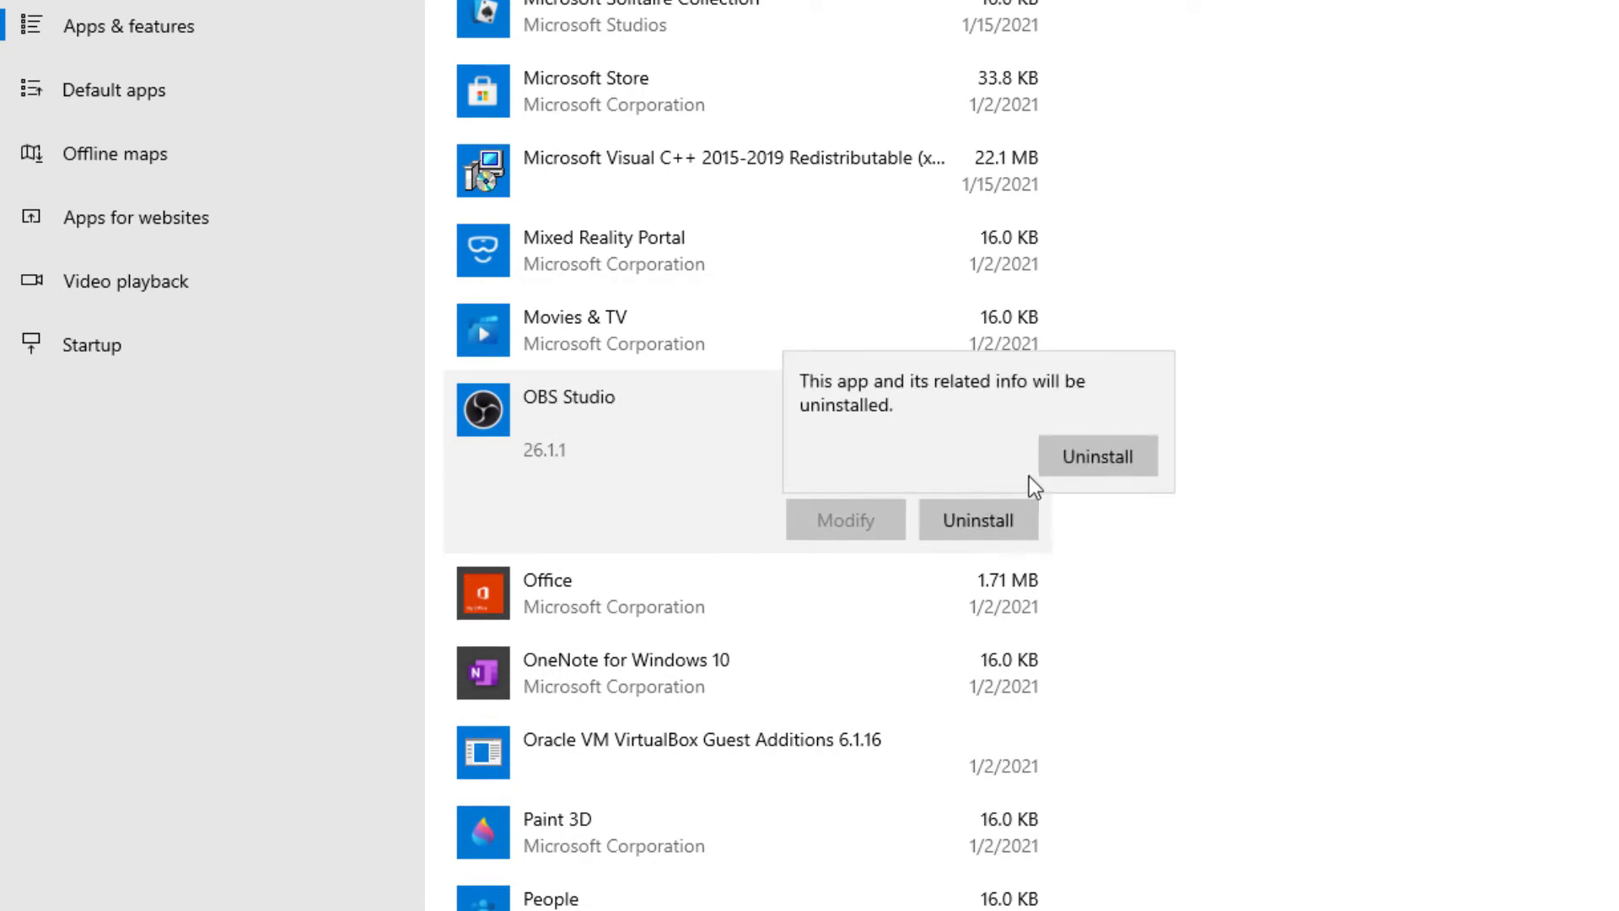
left_click(1083, 468)
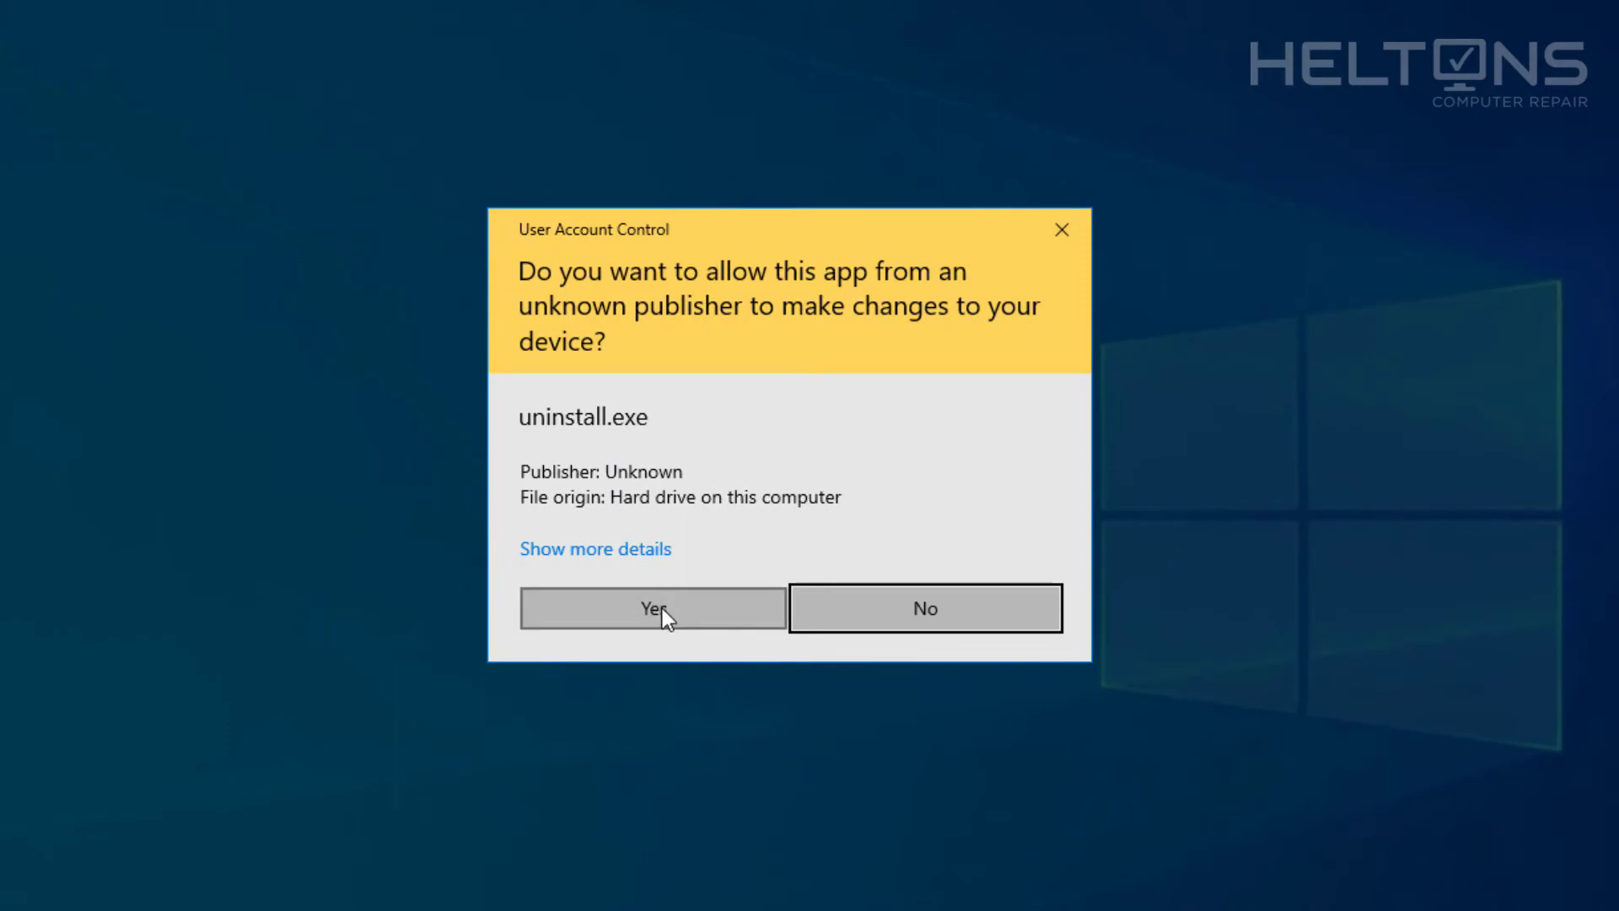
left_click(661, 609)
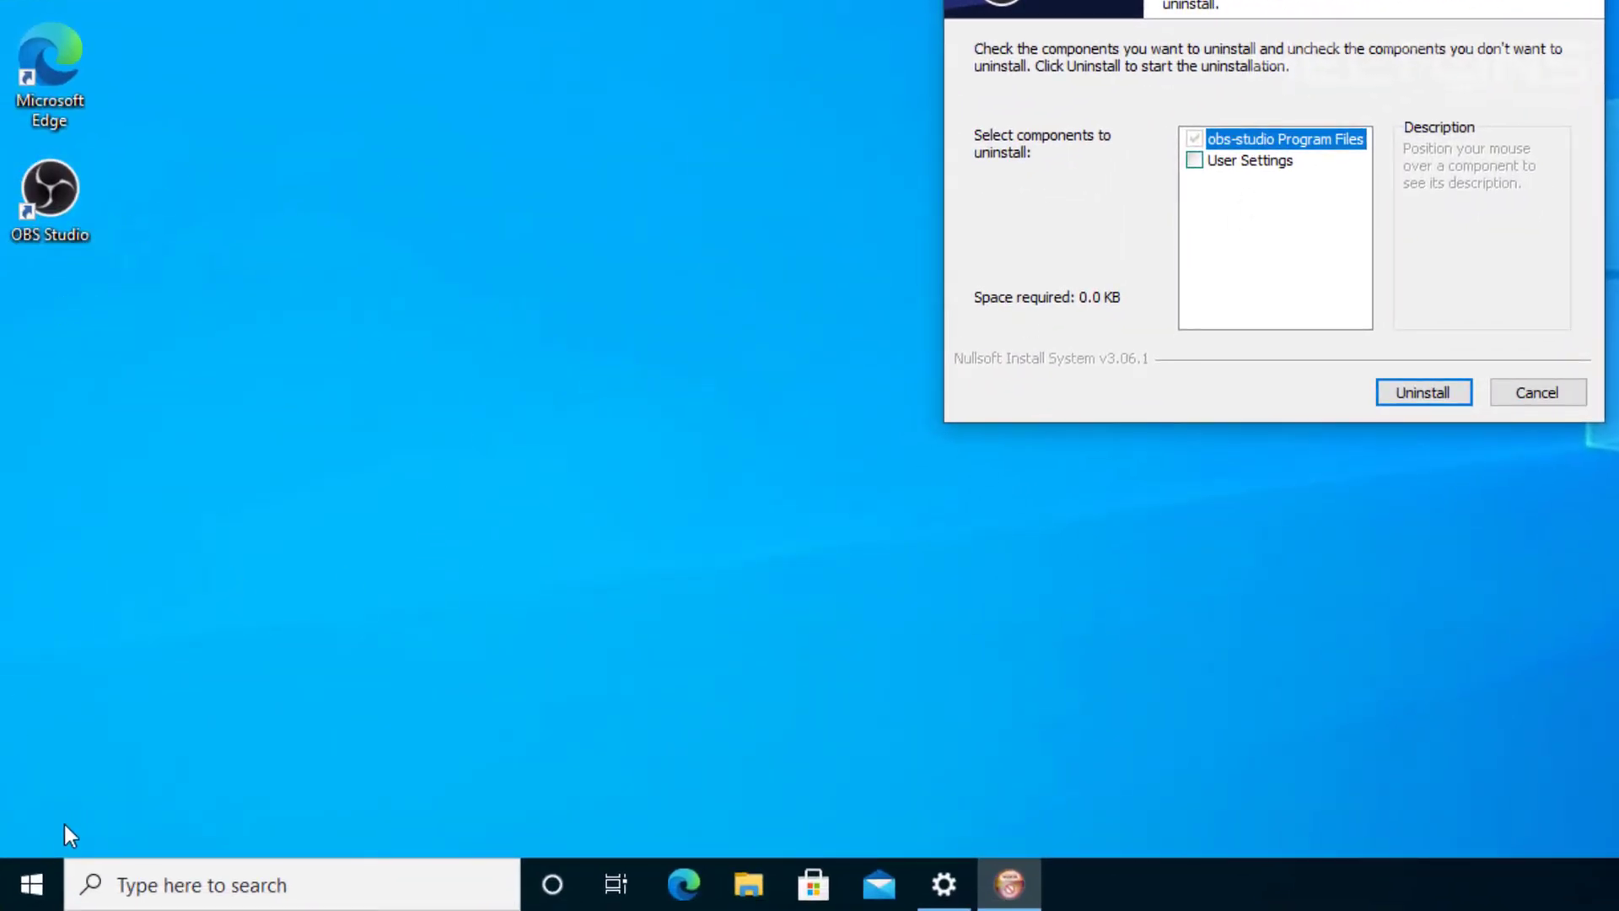
Search Start for 'obs' and choose Uninstall on OBS Studio (64bit), opening Programs and Features
left_click(43, 873)
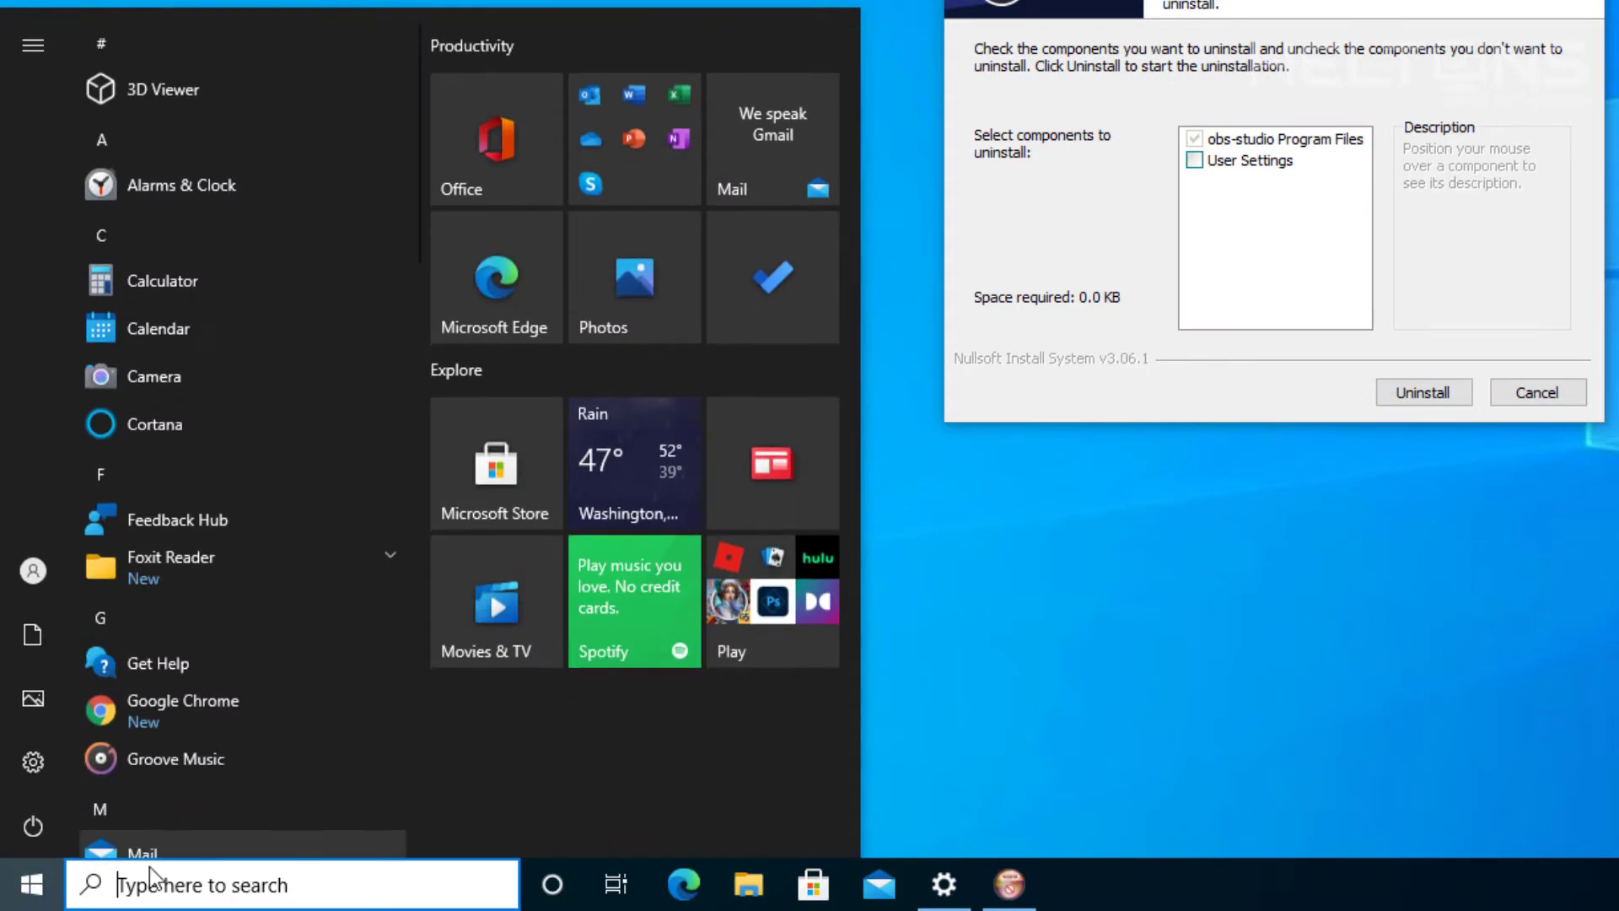
type("obs")
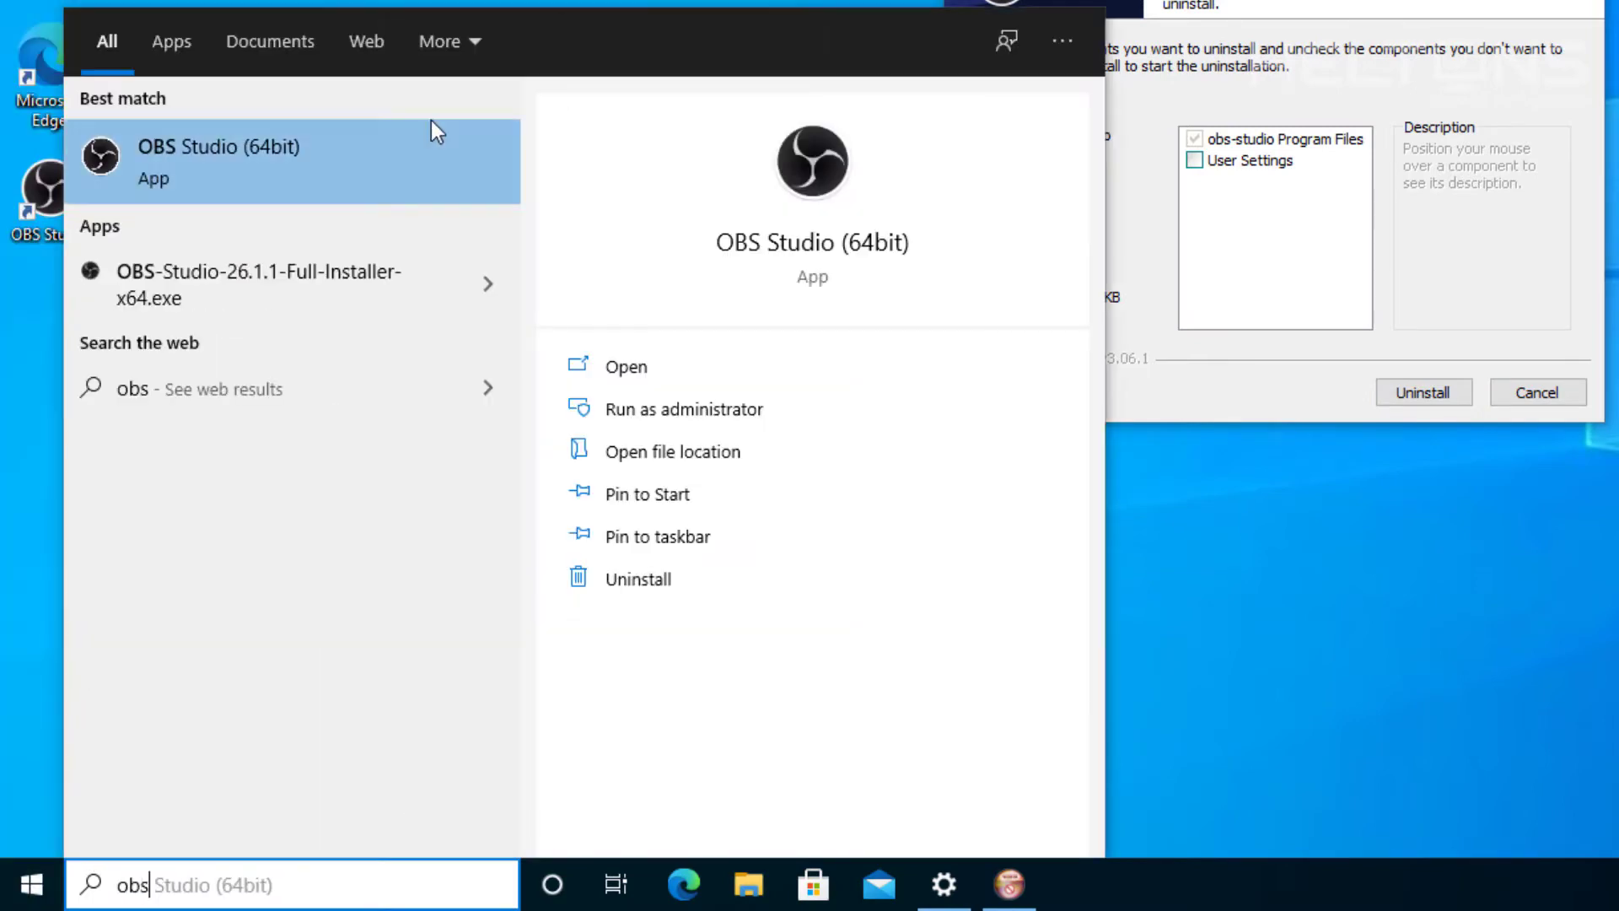
right_click(236, 180)
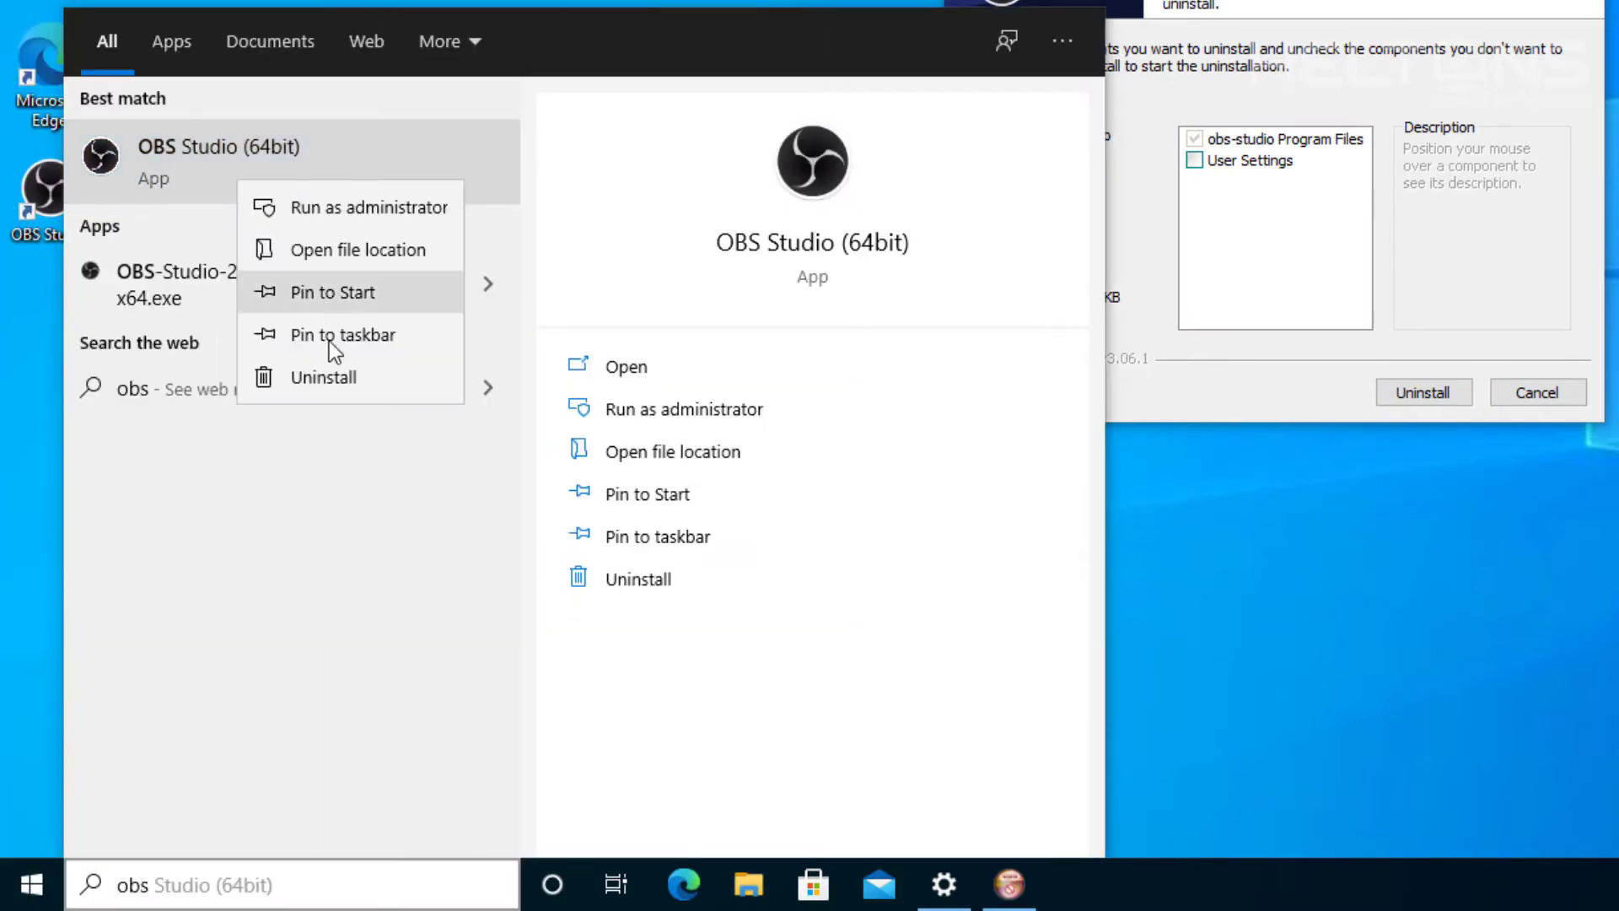
left_click(329, 384)
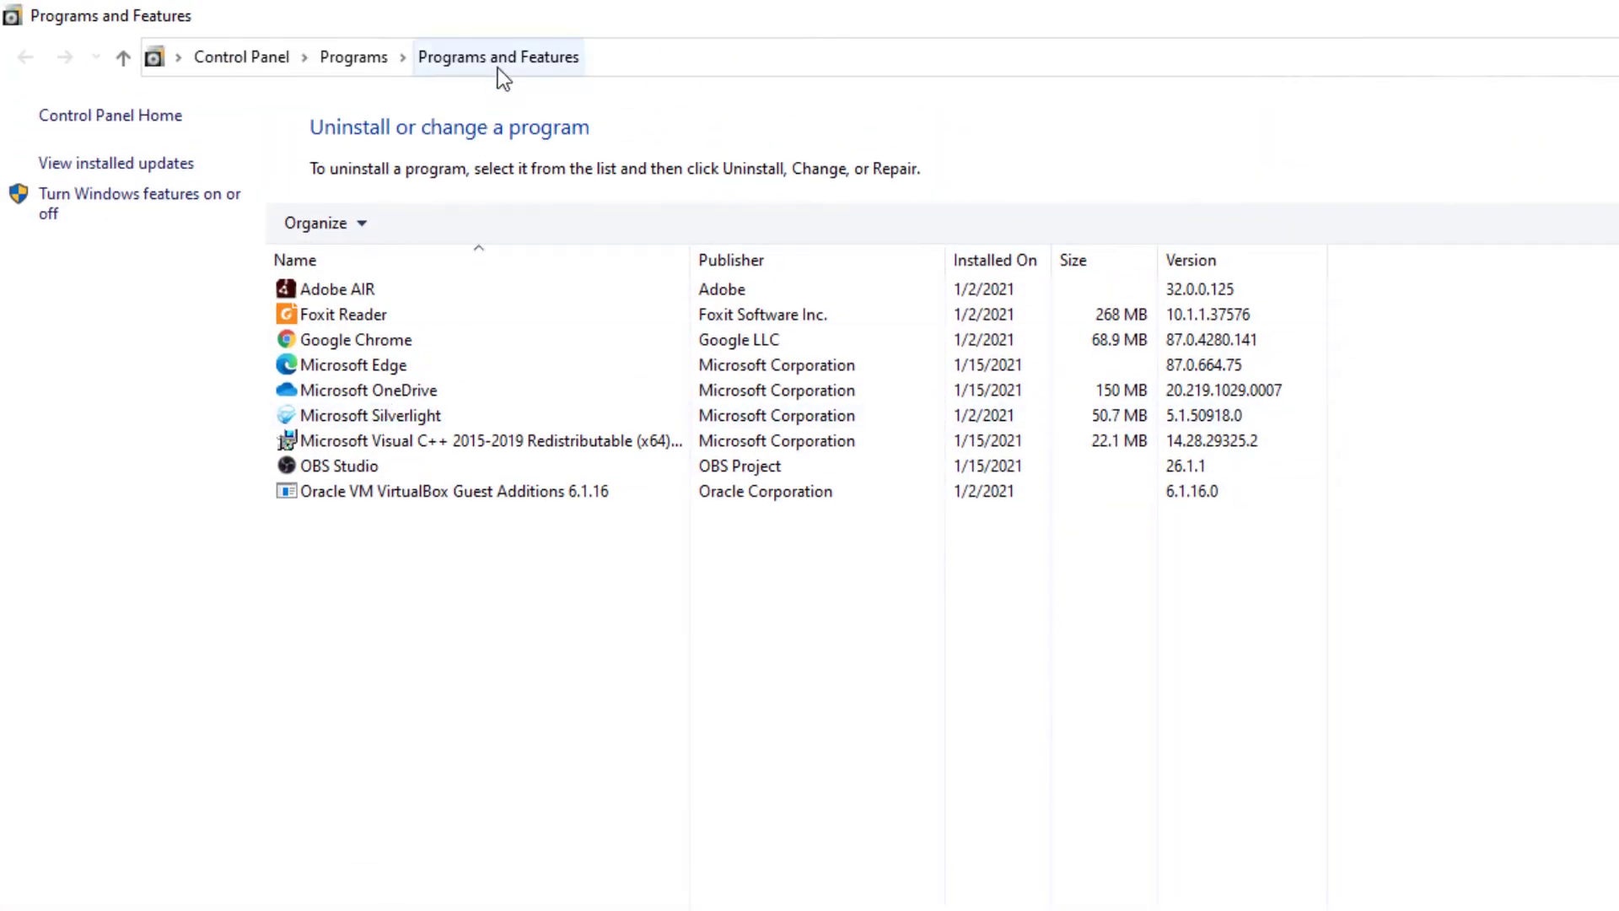
Reach Programs and Features through Control Panel's Programs category and launch OBS Studio's uninstaller
left_click(378, 469)
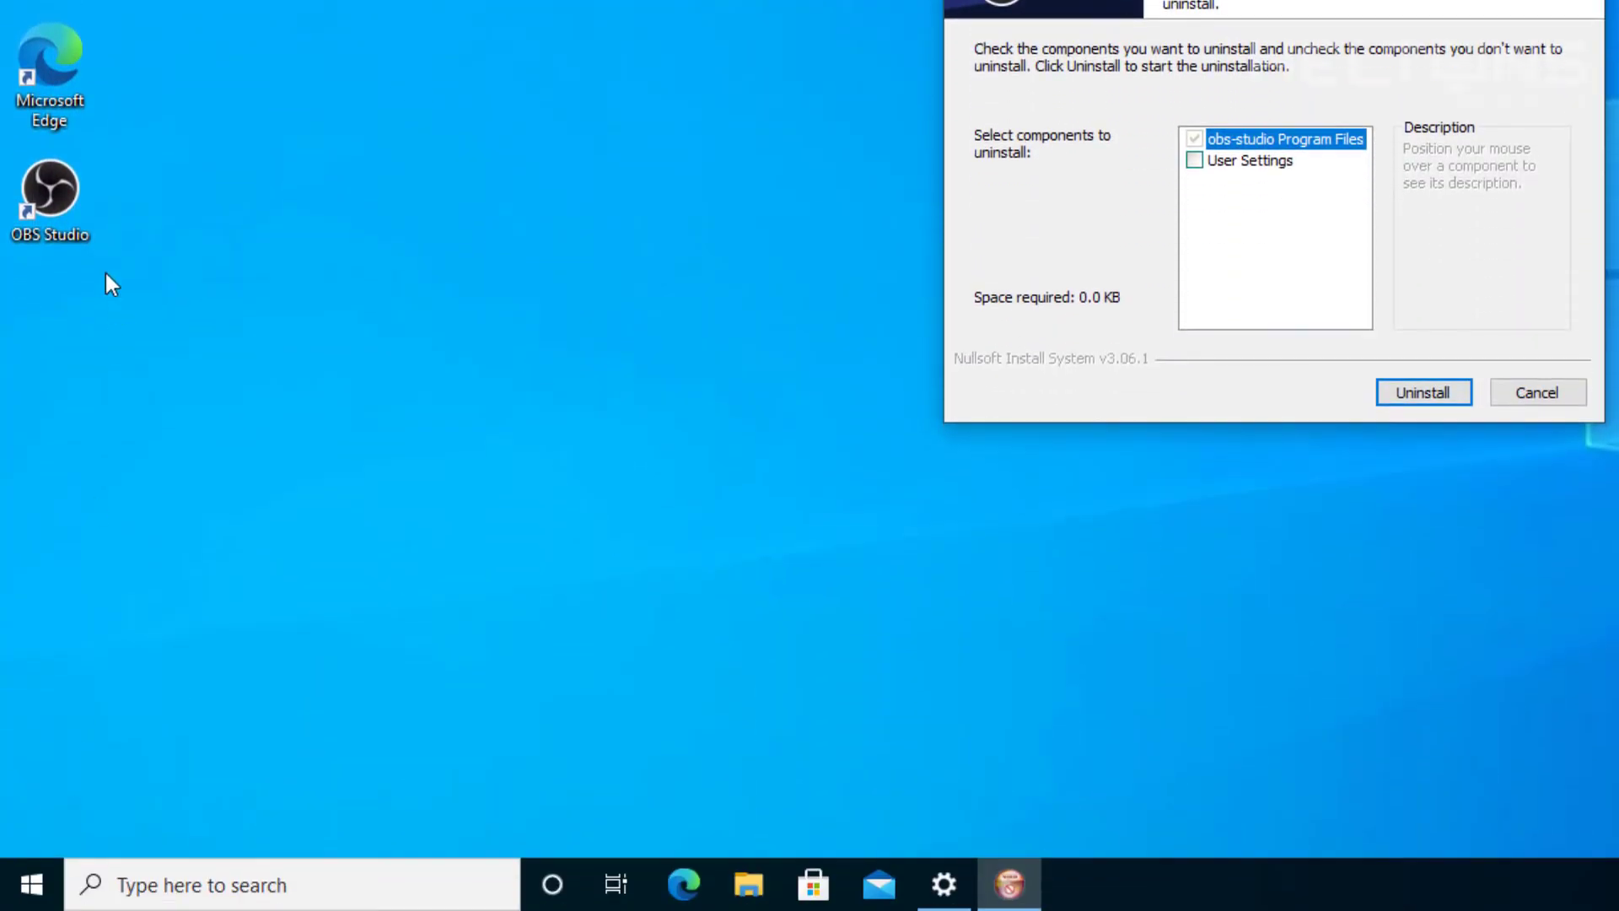
left_click(31, 883)
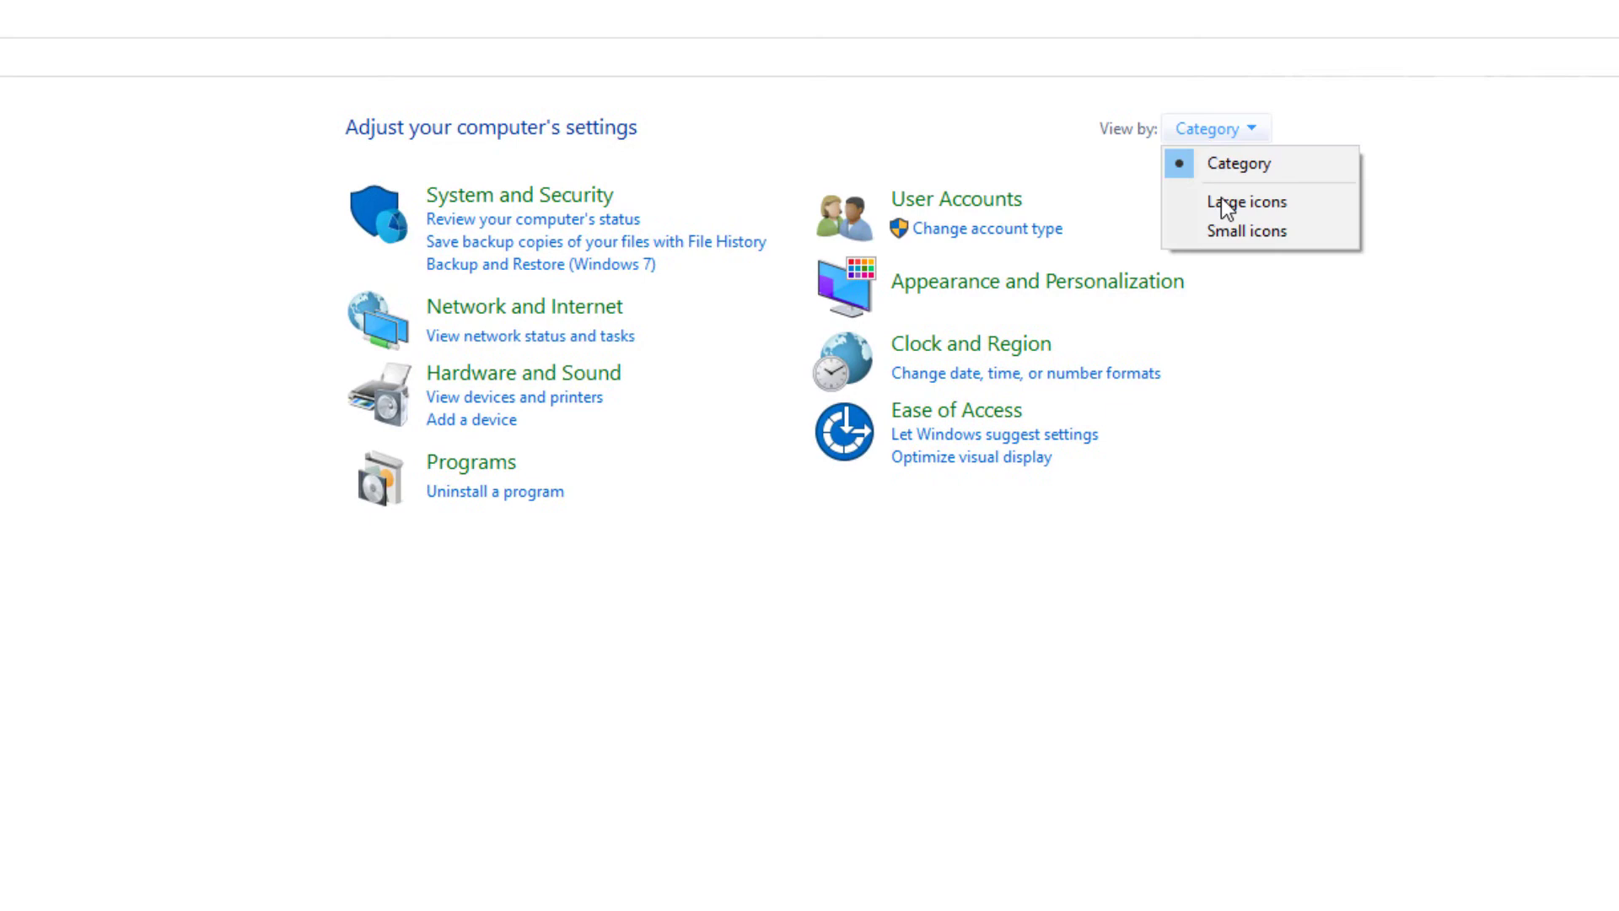
left_click(1222, 204)
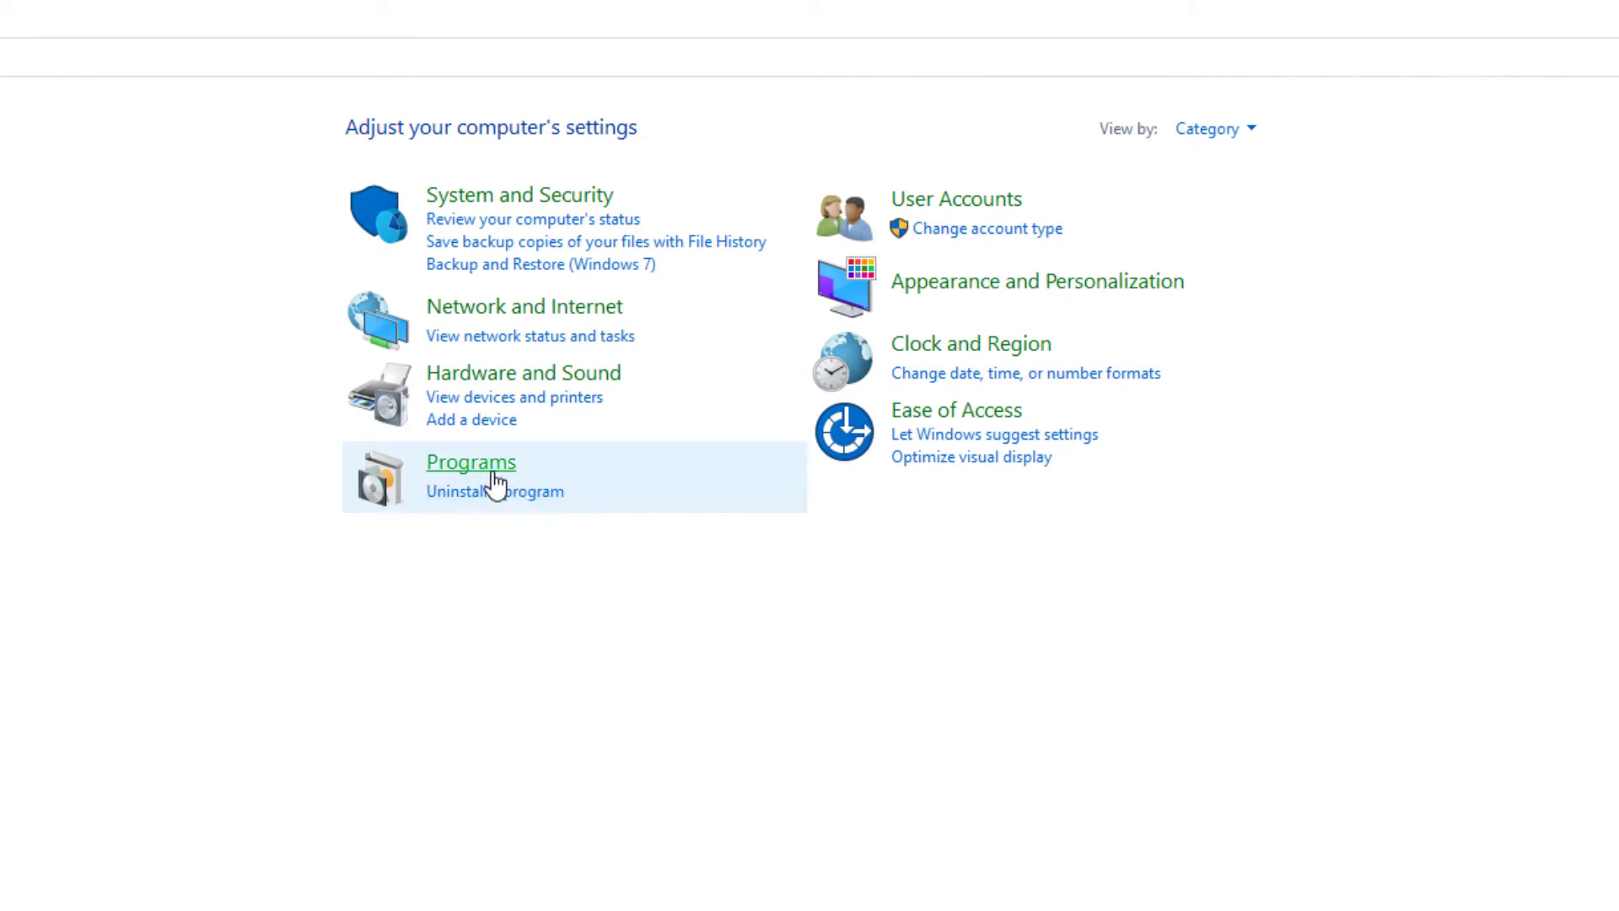
left_click(503, 485)
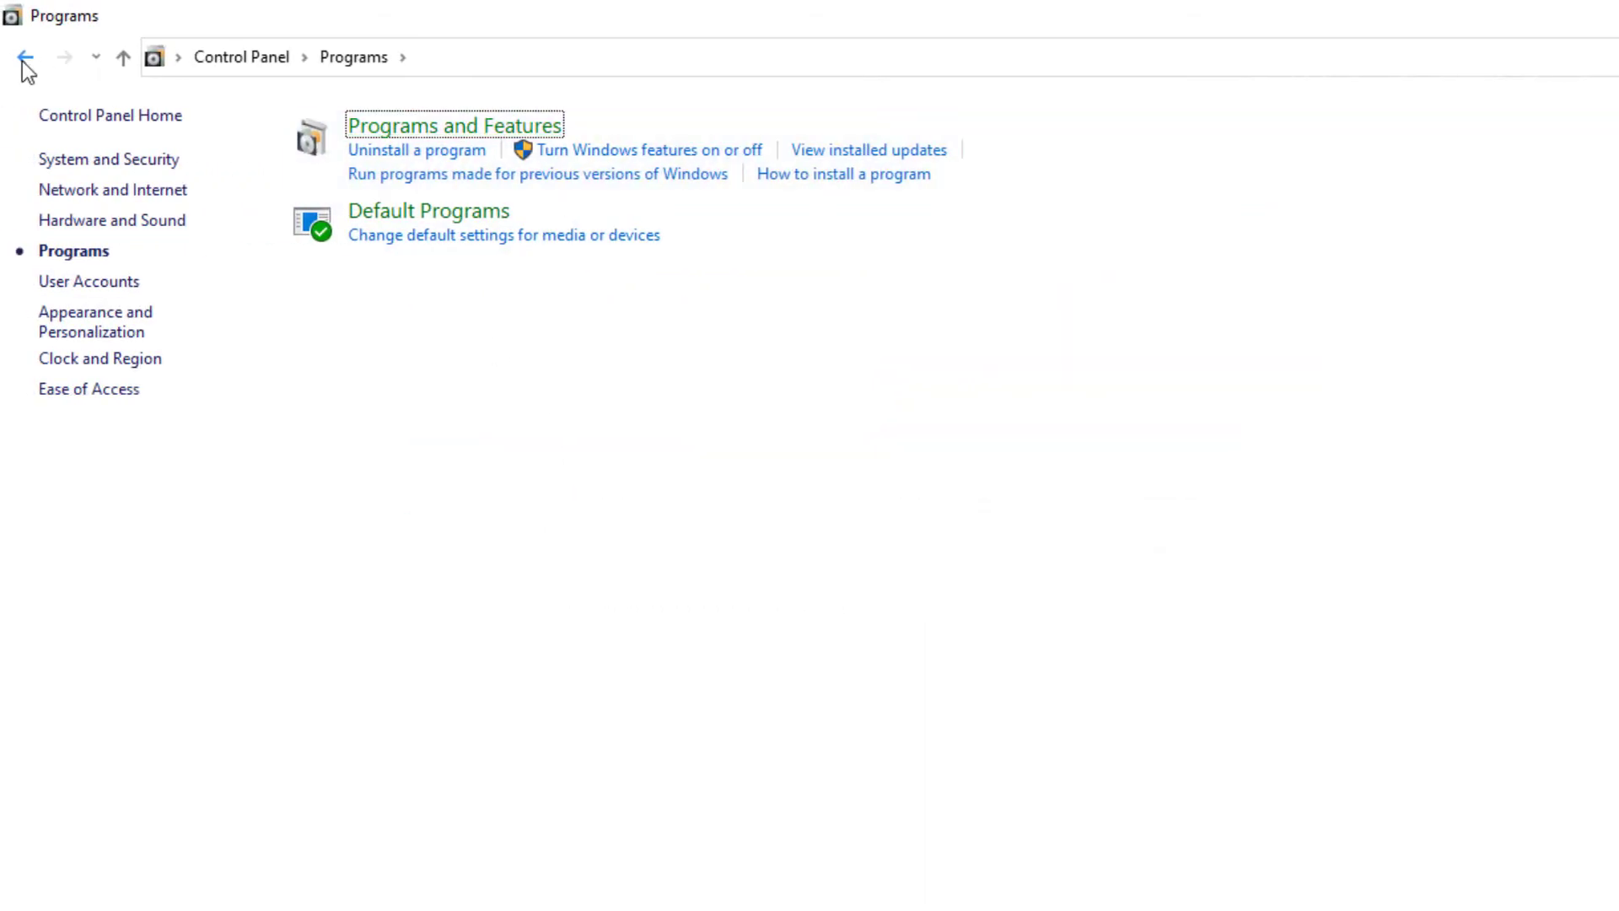
left_click(25, 61)
left_click(813, 492)
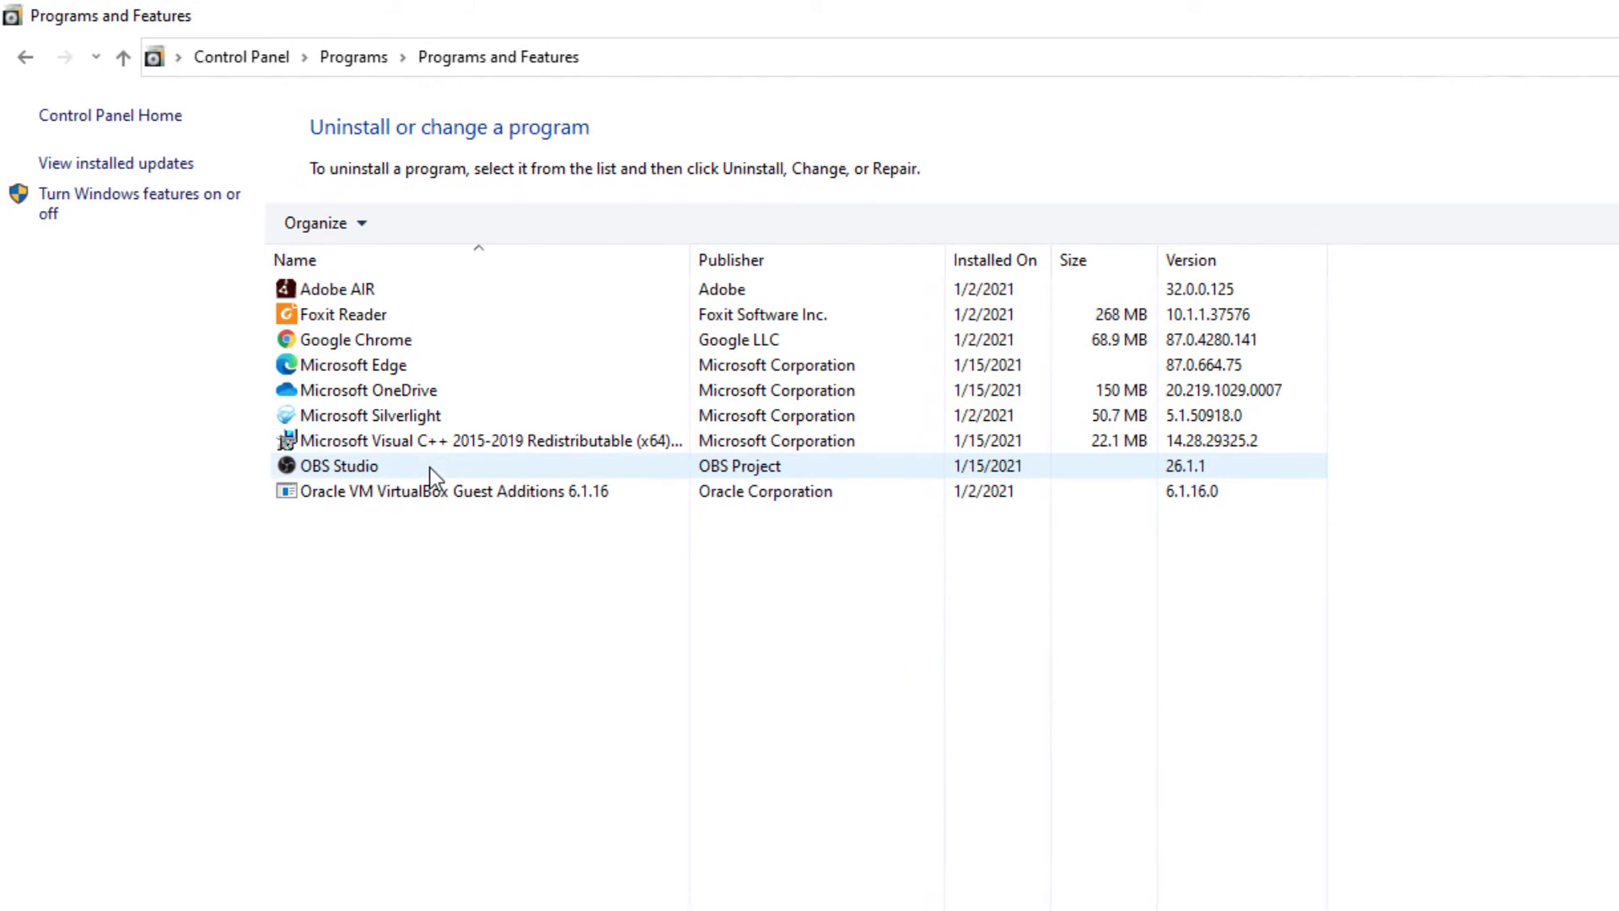
left_click(430, 472)
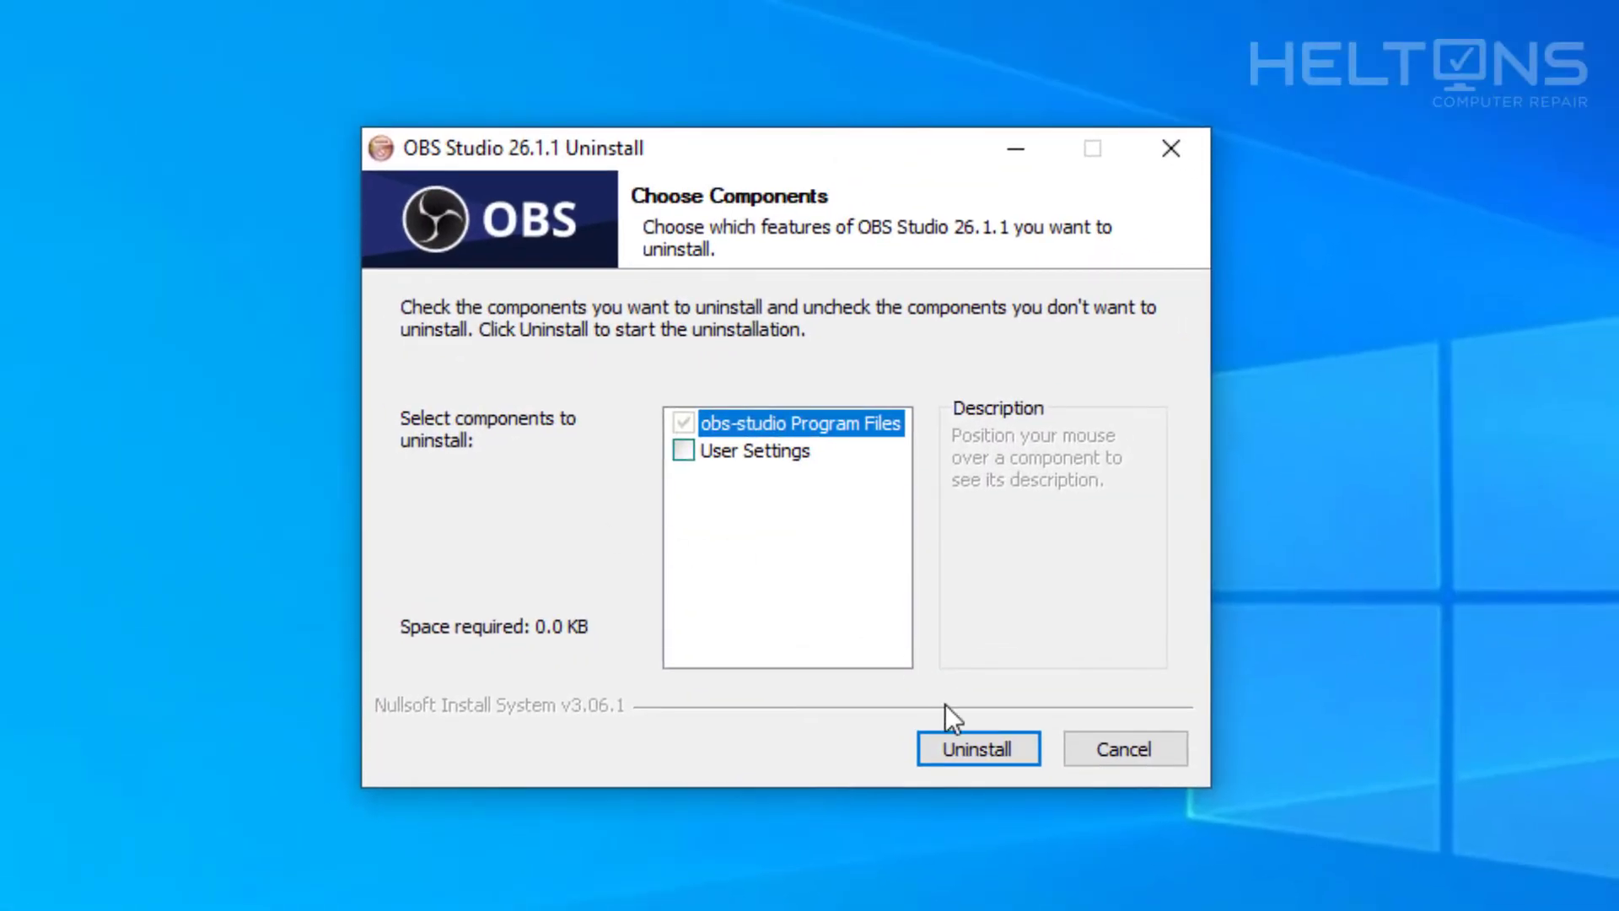
Uninstall OBS Studio 26.1.1 including User Settings and show the removal details log
left_click(688, 452)
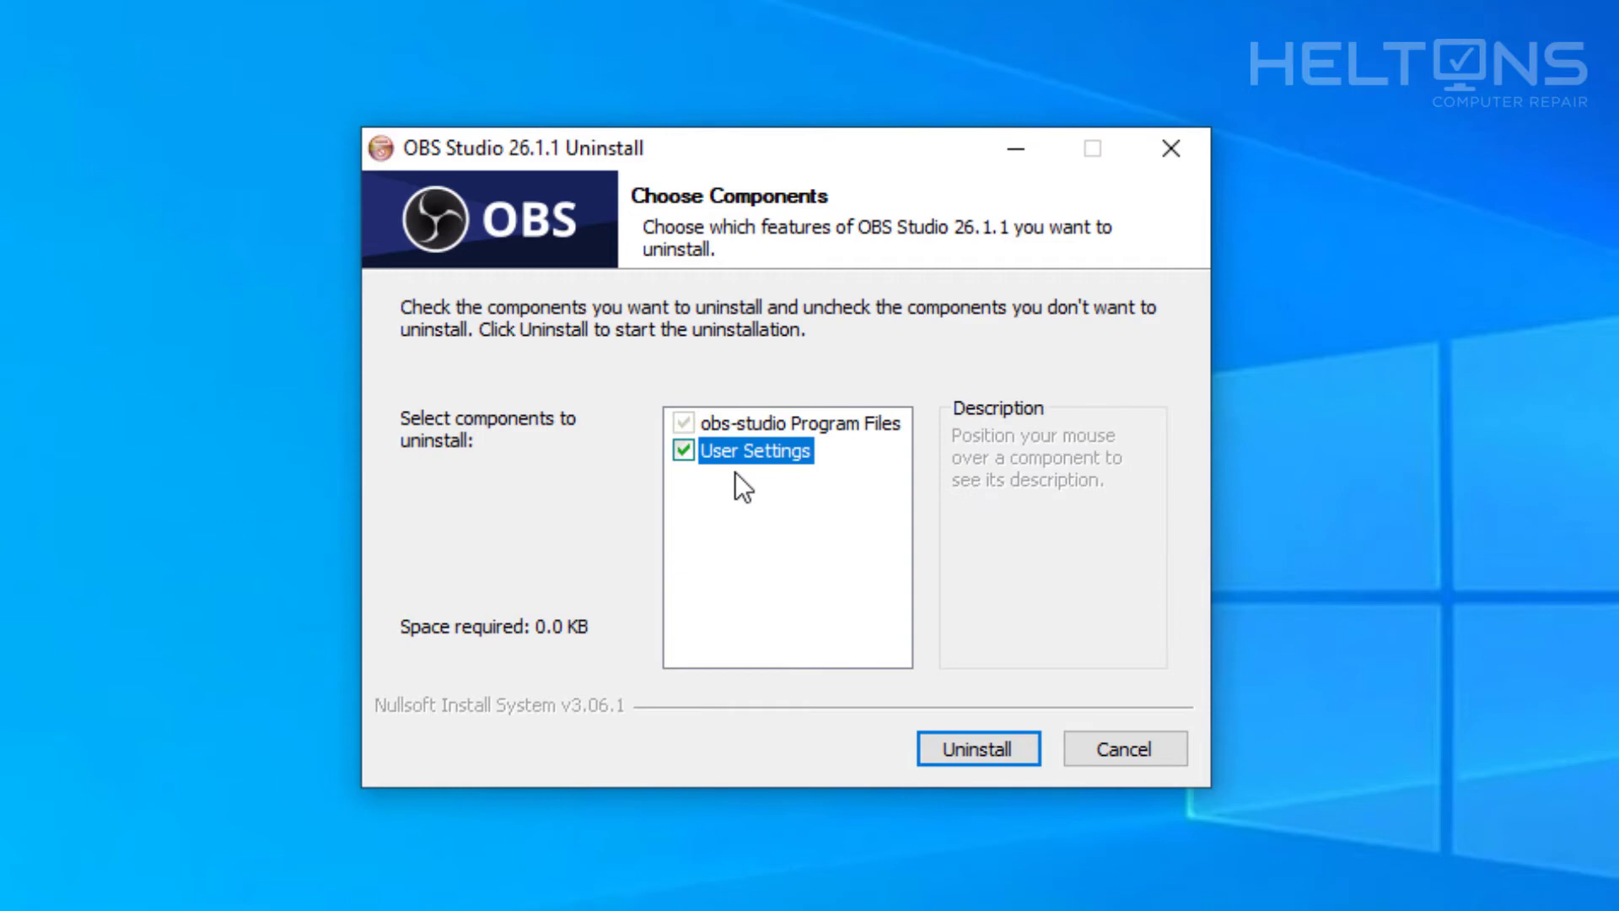
left_click(686, 452)
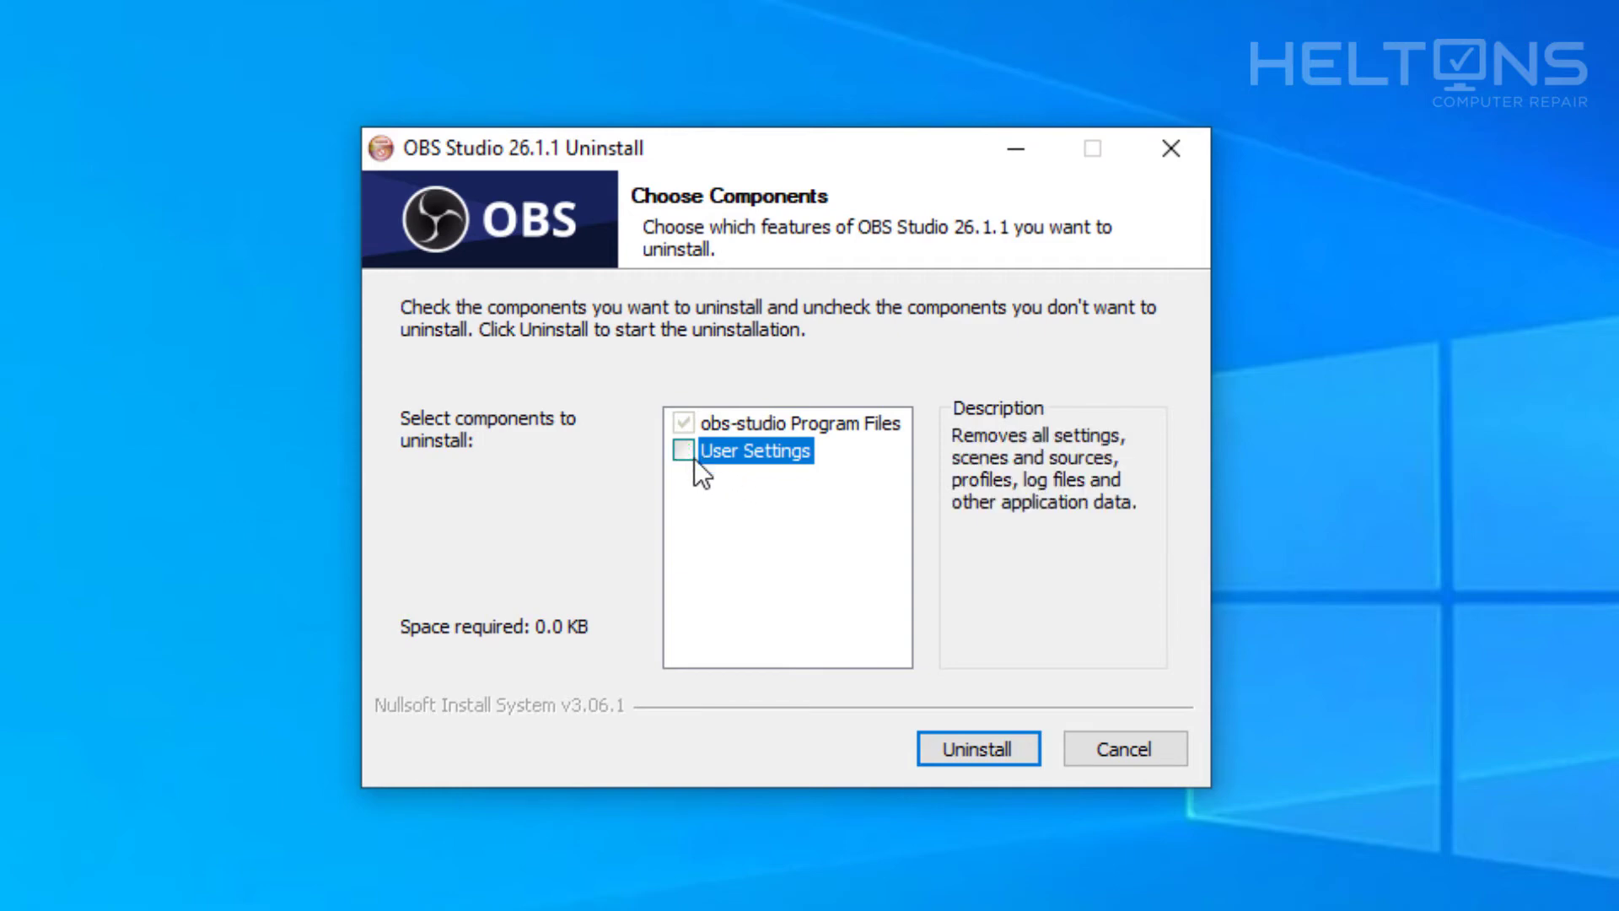
mouse_move(742, 464)
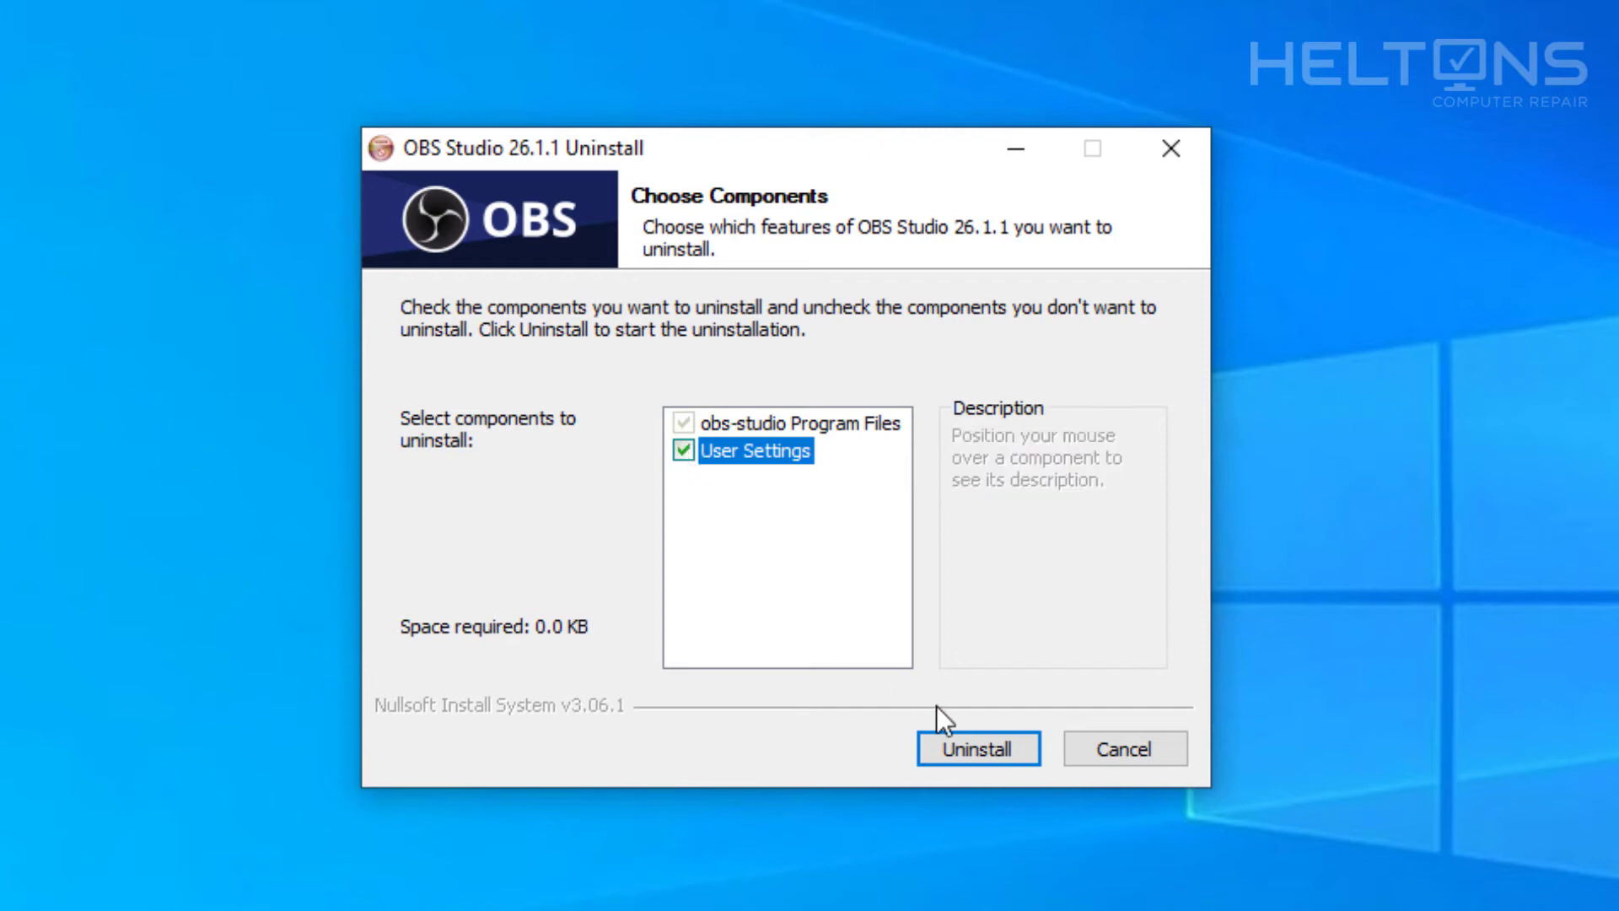
left_click(1000, 755)
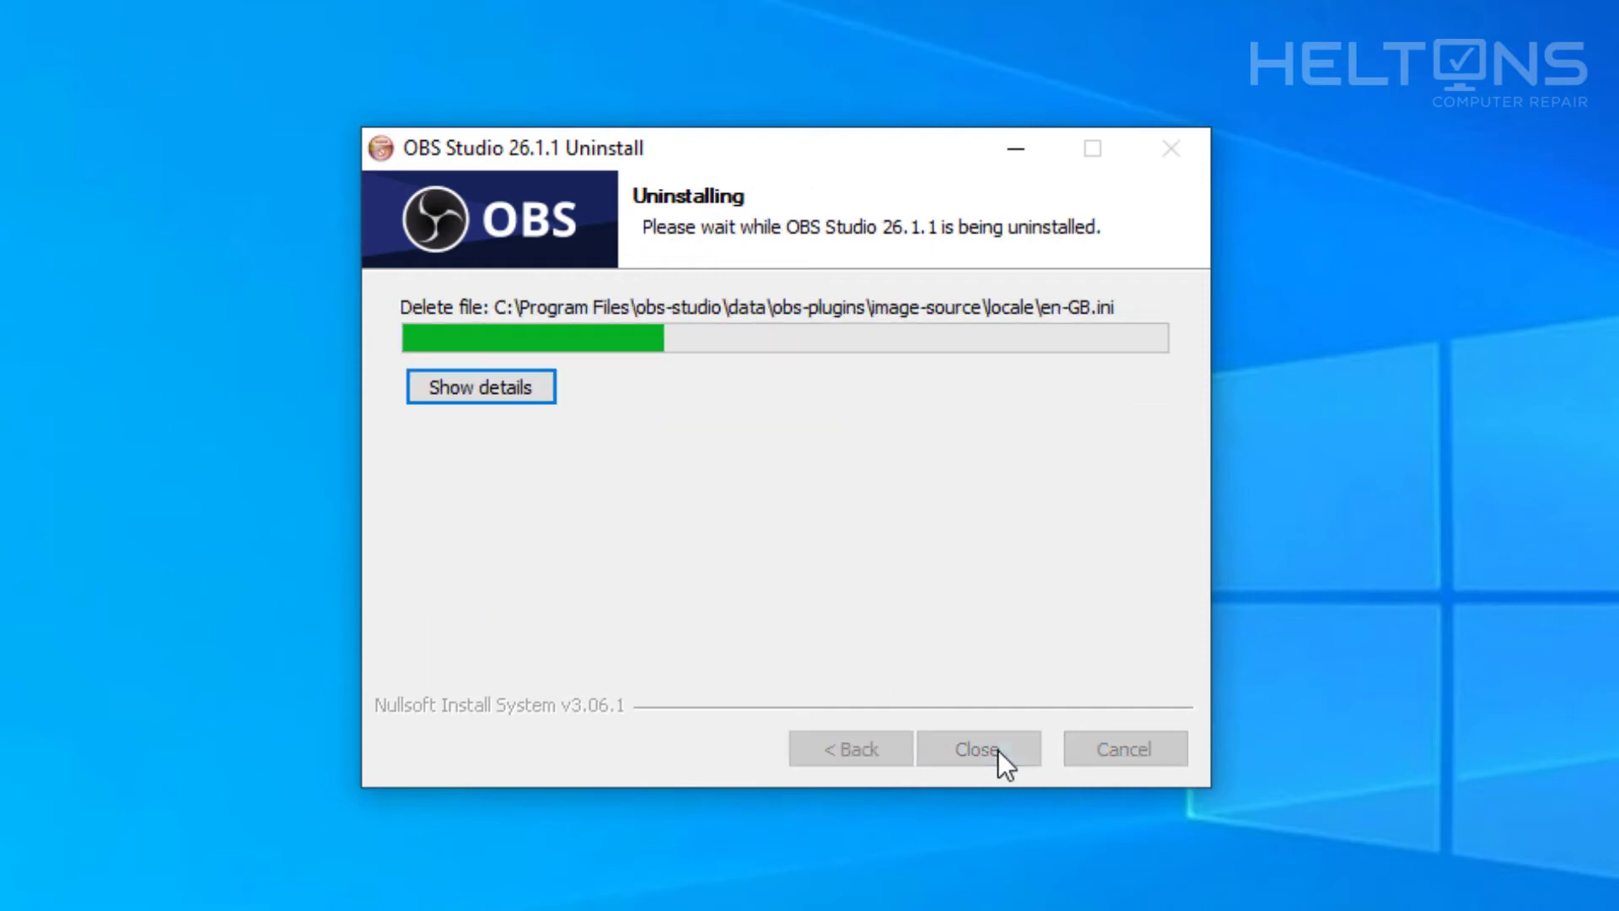
left_click(493, 400)
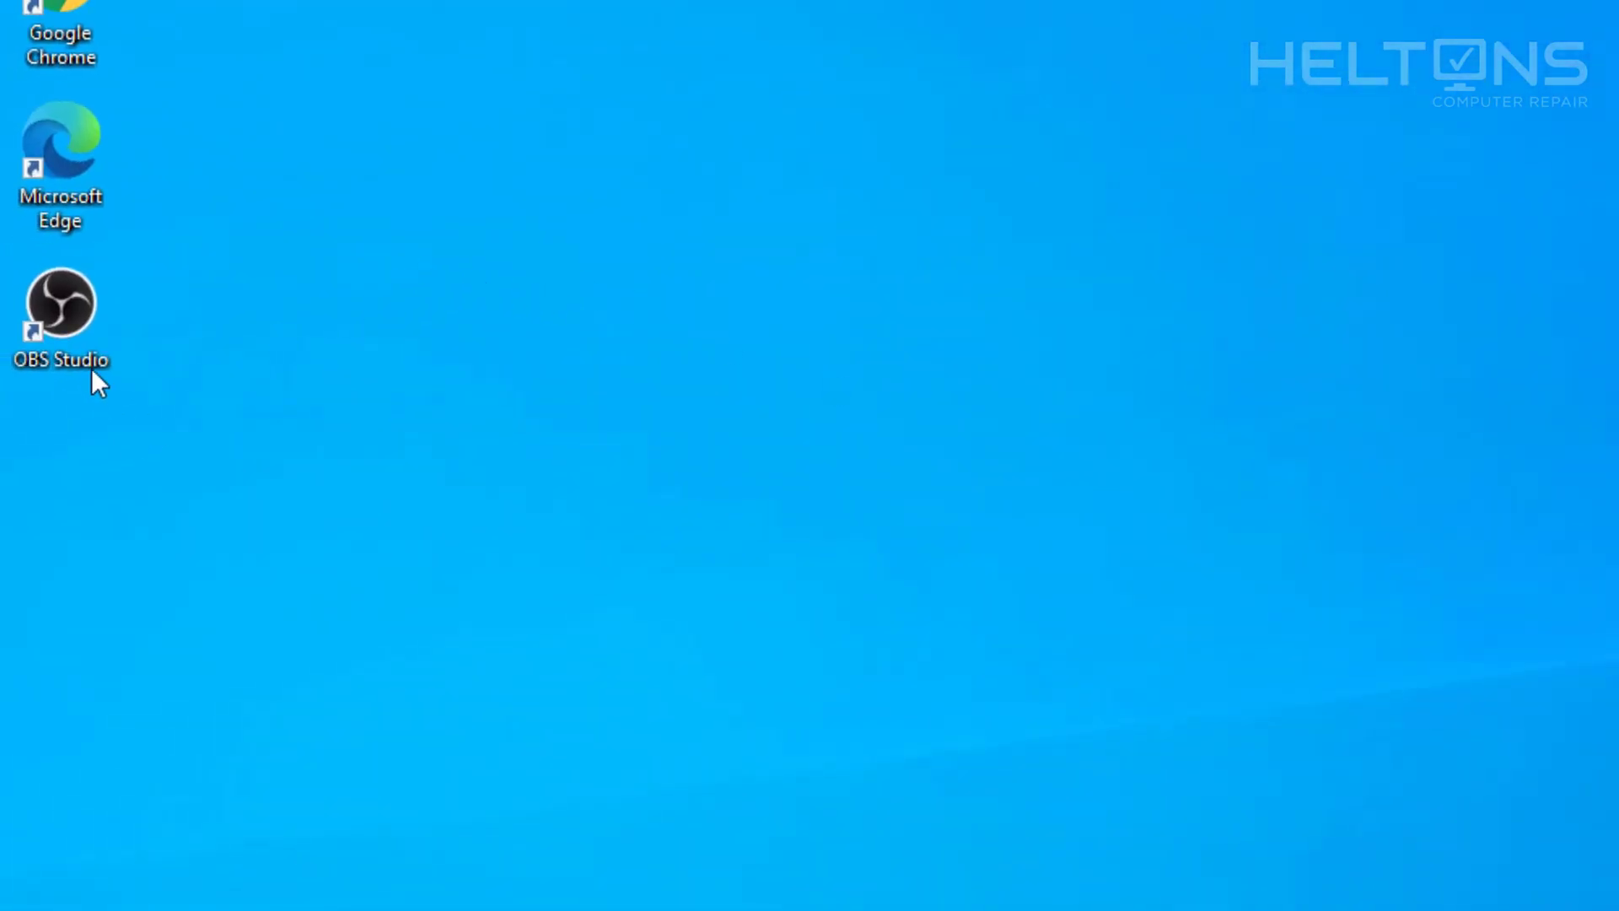
Delete the broken OBS desktop shortcut and open the file location of OBS Studio's Start menu shortcuts
double_click(63, 330)
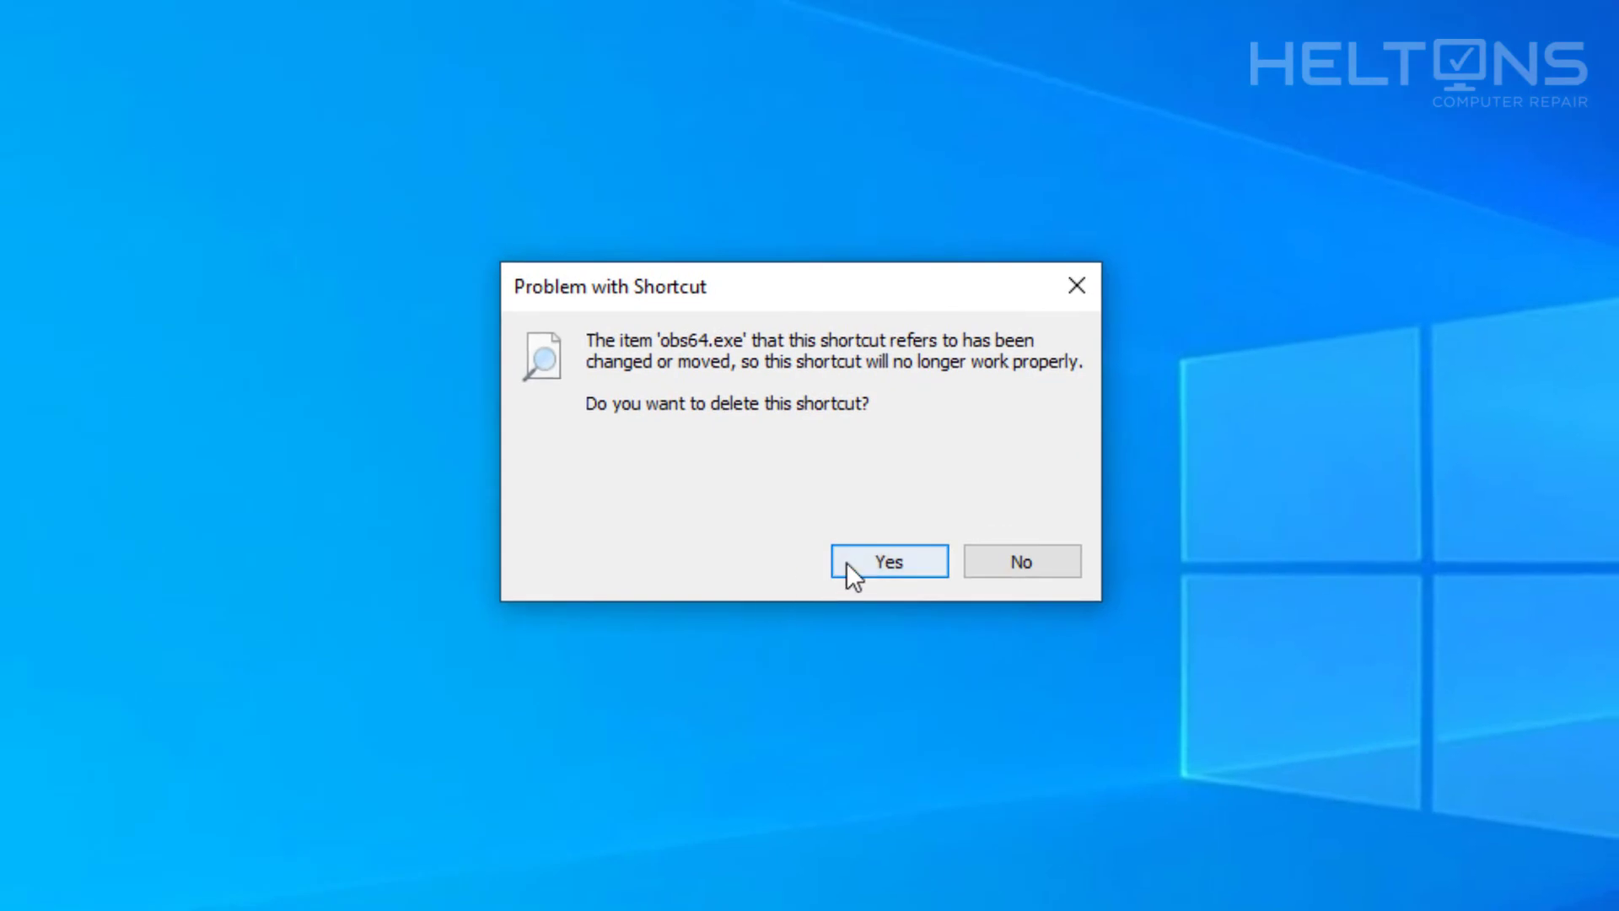
left_click(869, 558)
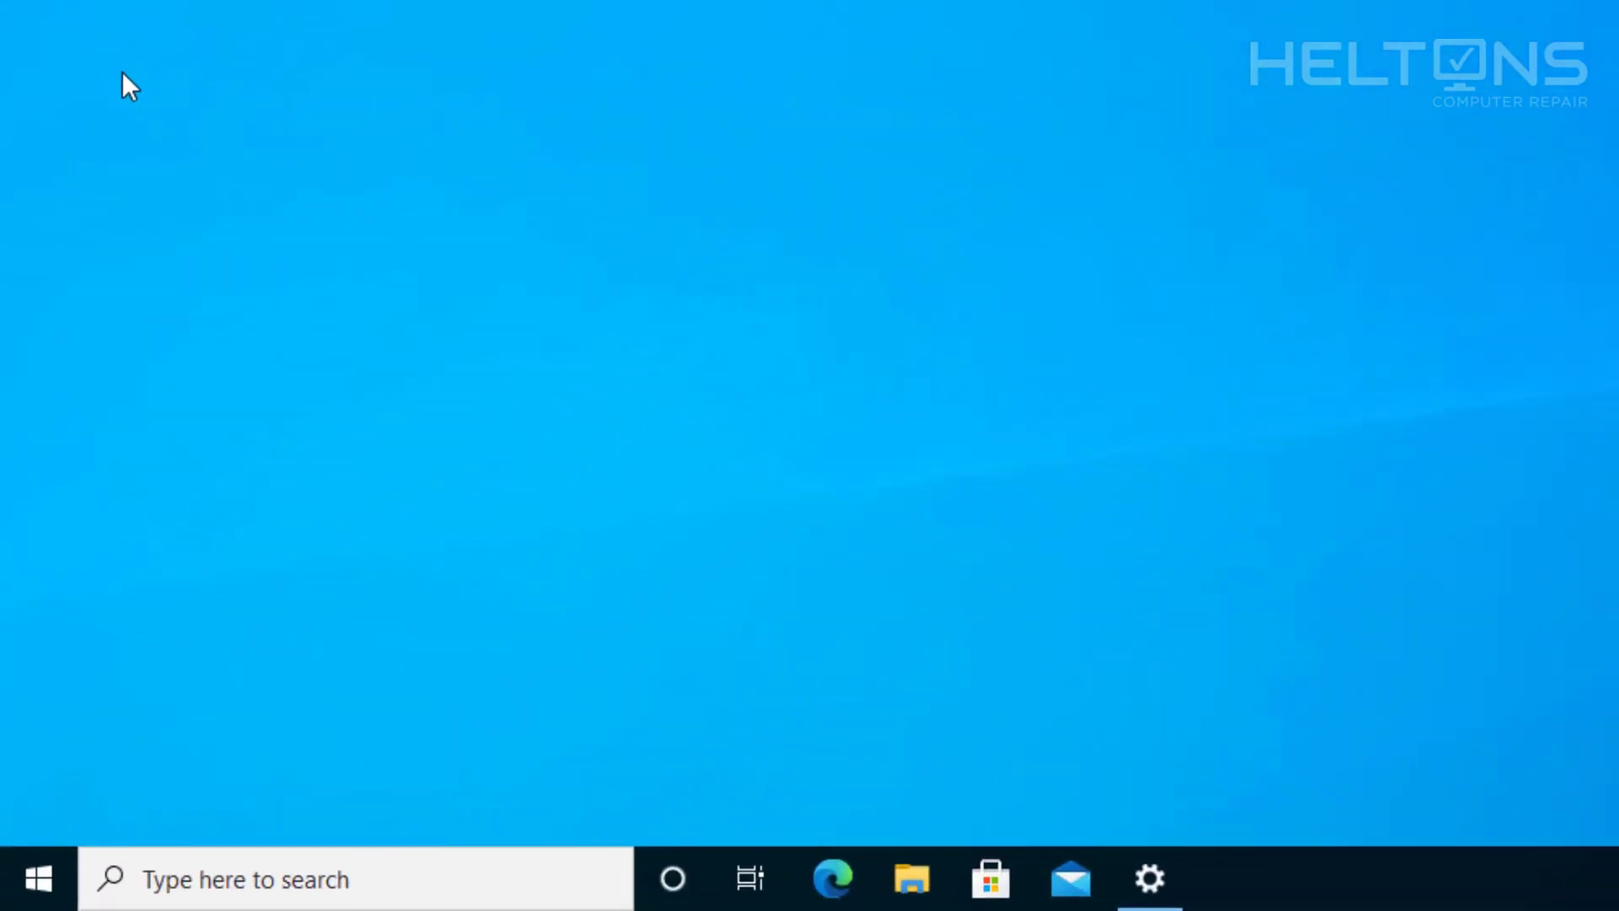
left_click(56, 886)
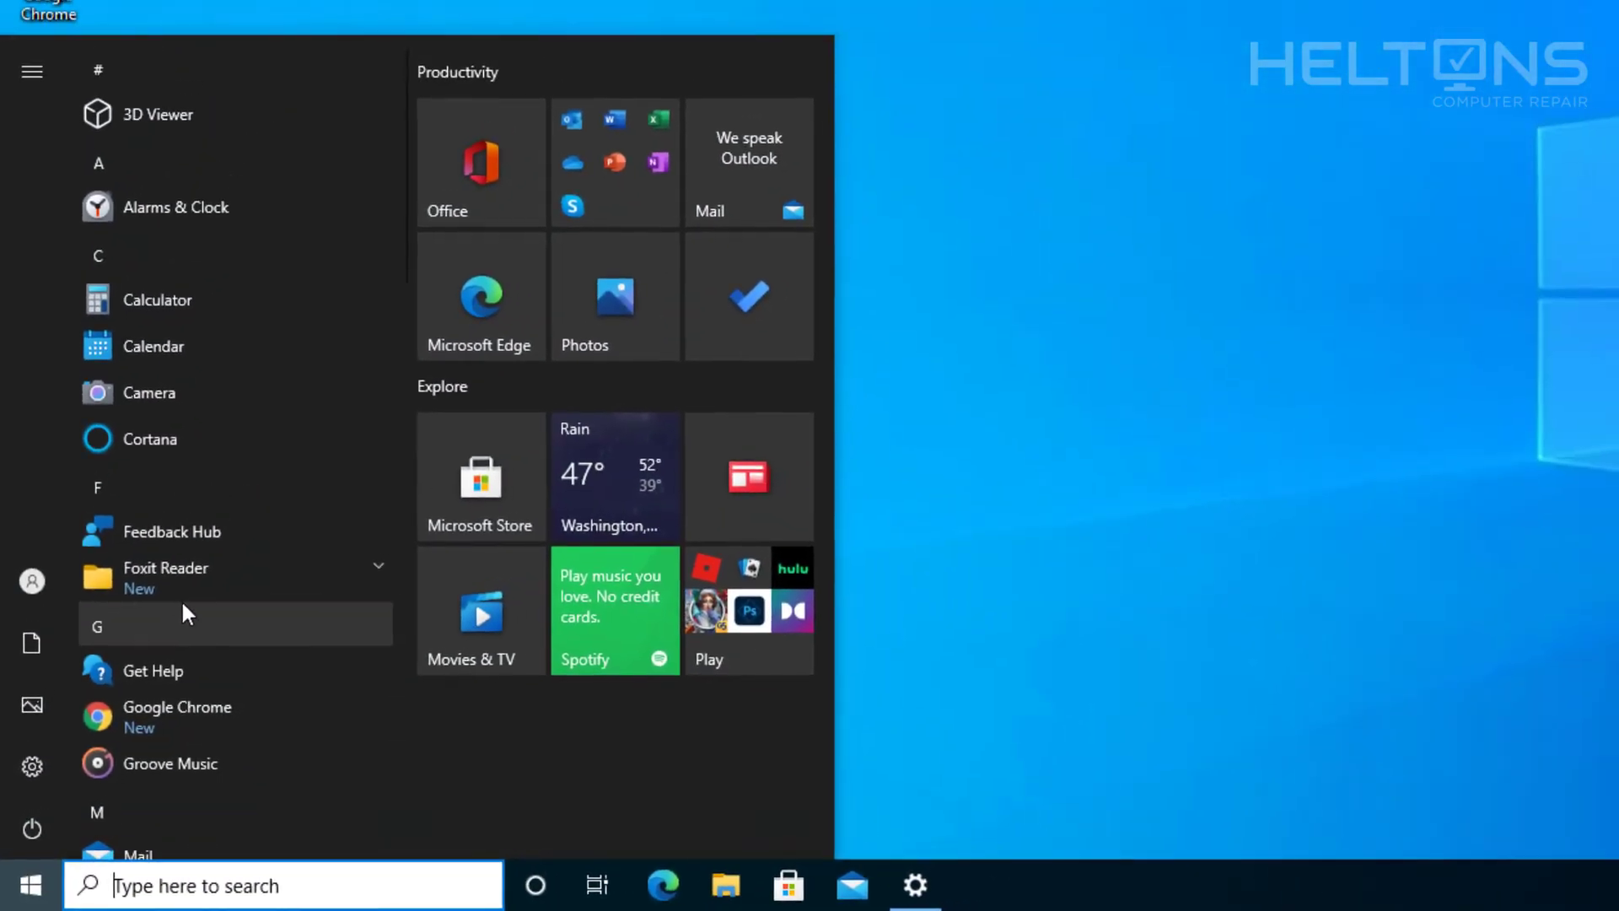
scroll(190, 594, "down", 3)
scroll(192, 575, "down", 5)
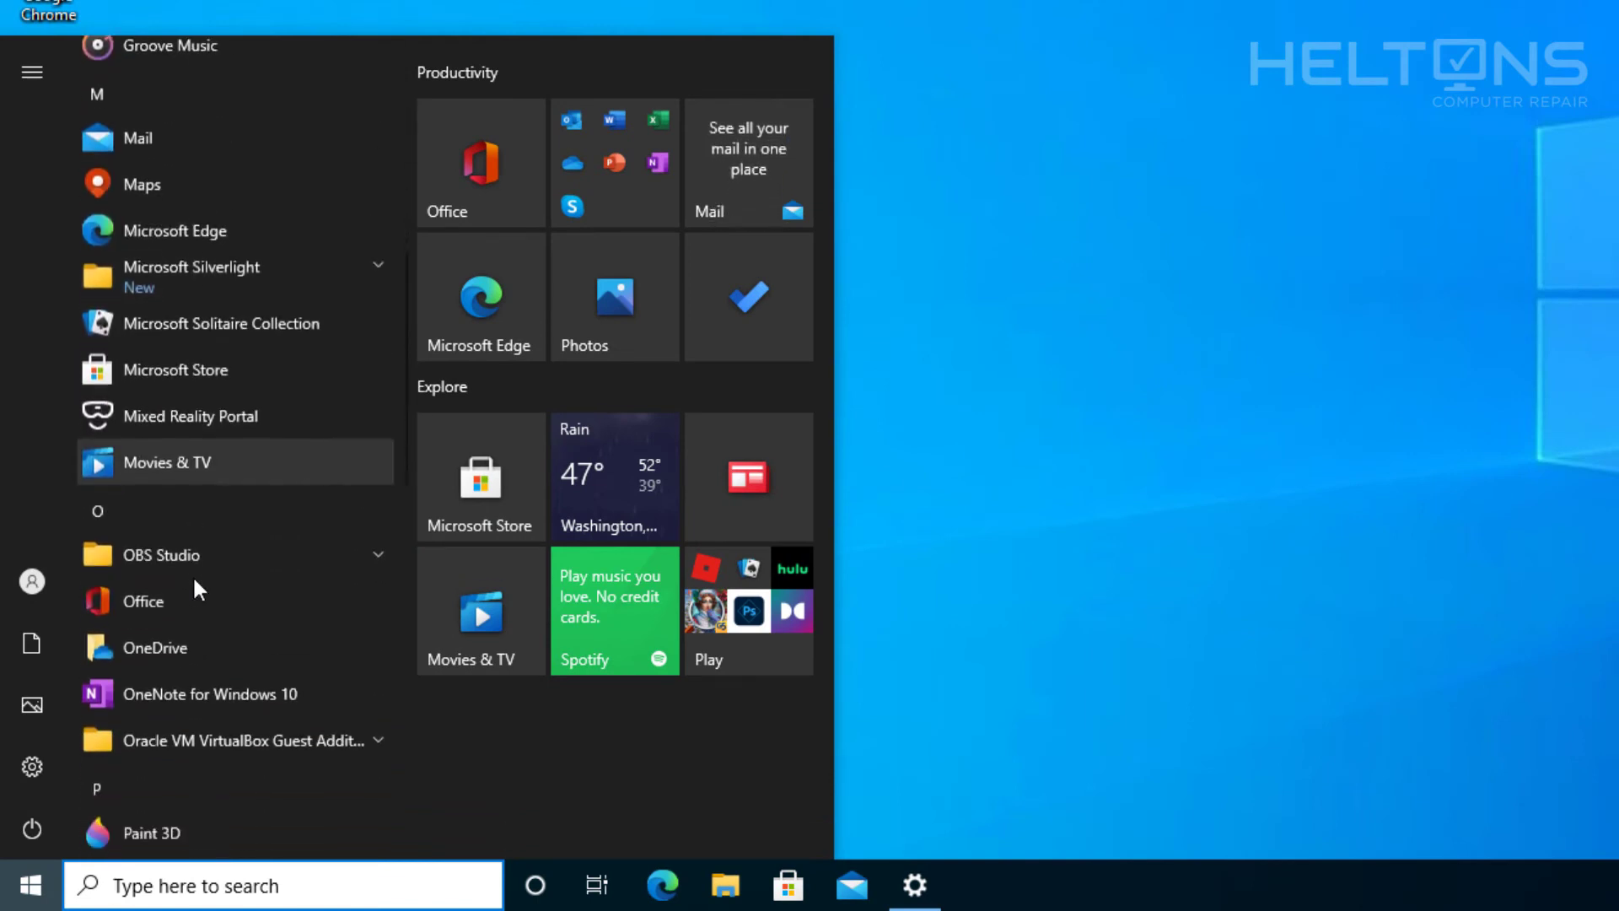
left_click(210, 532)
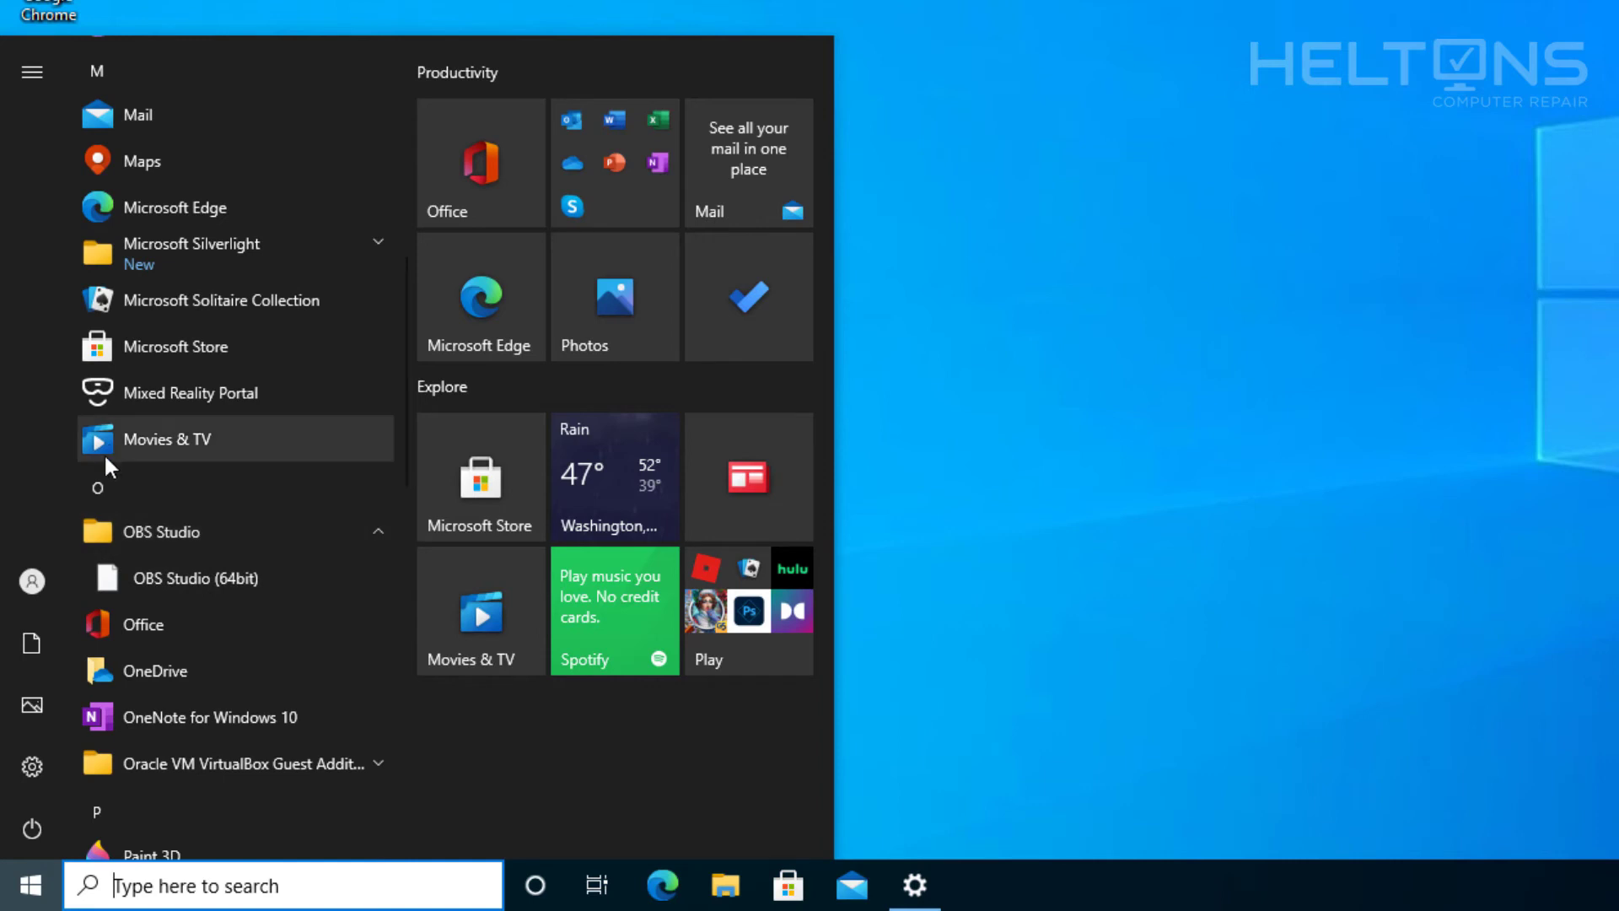
right_click(155, 578)
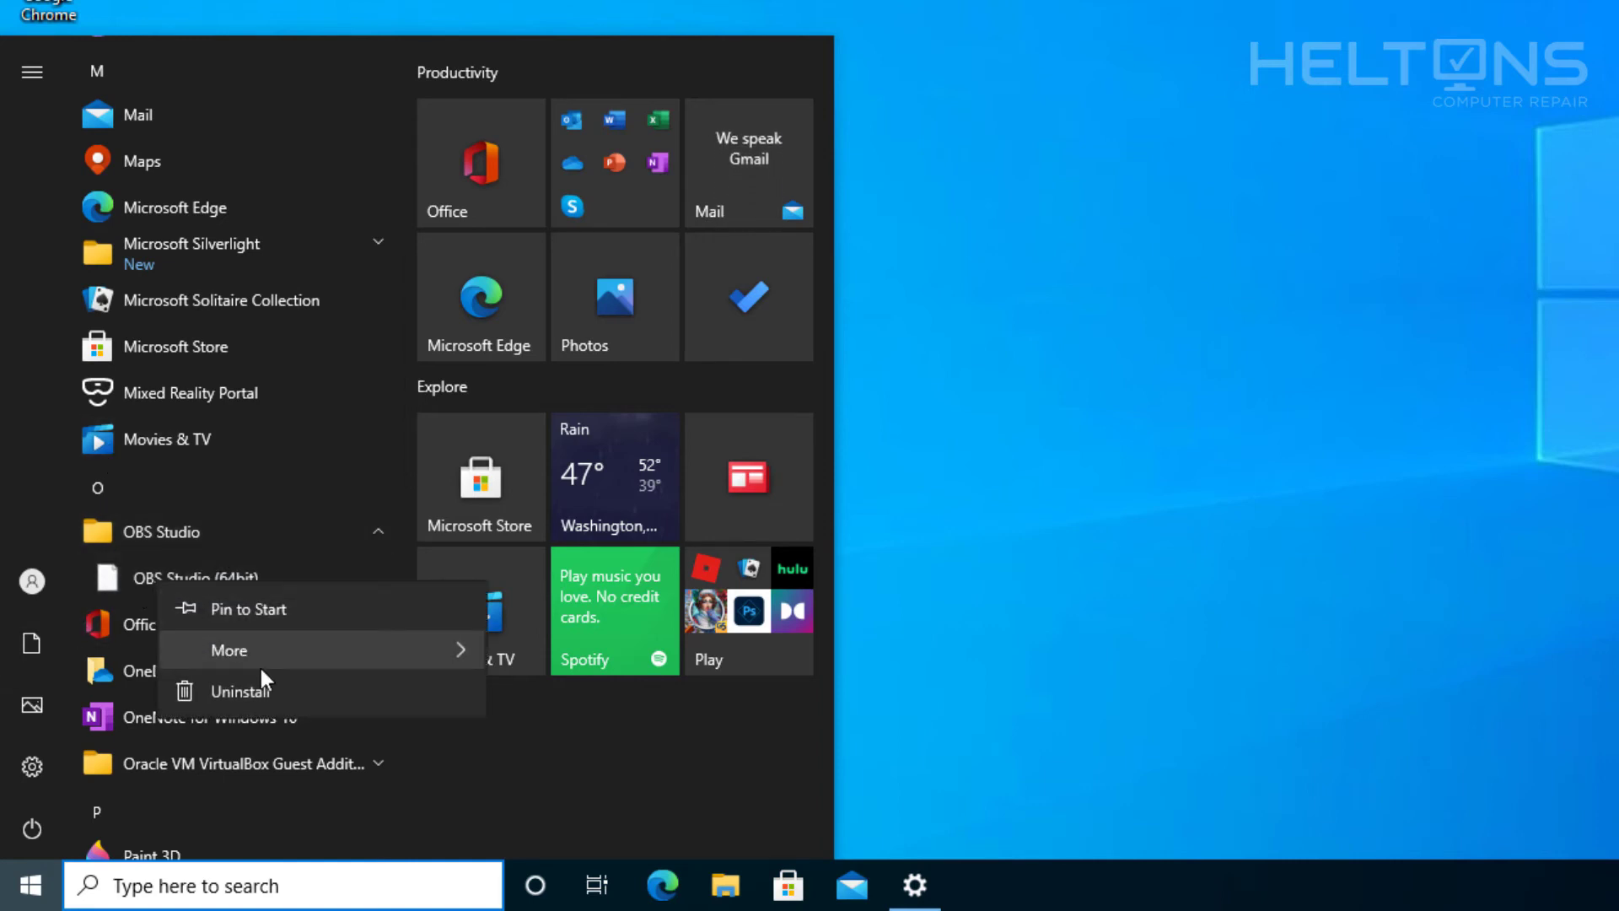
mouse_move(270, 662)
left_click(615, 738)
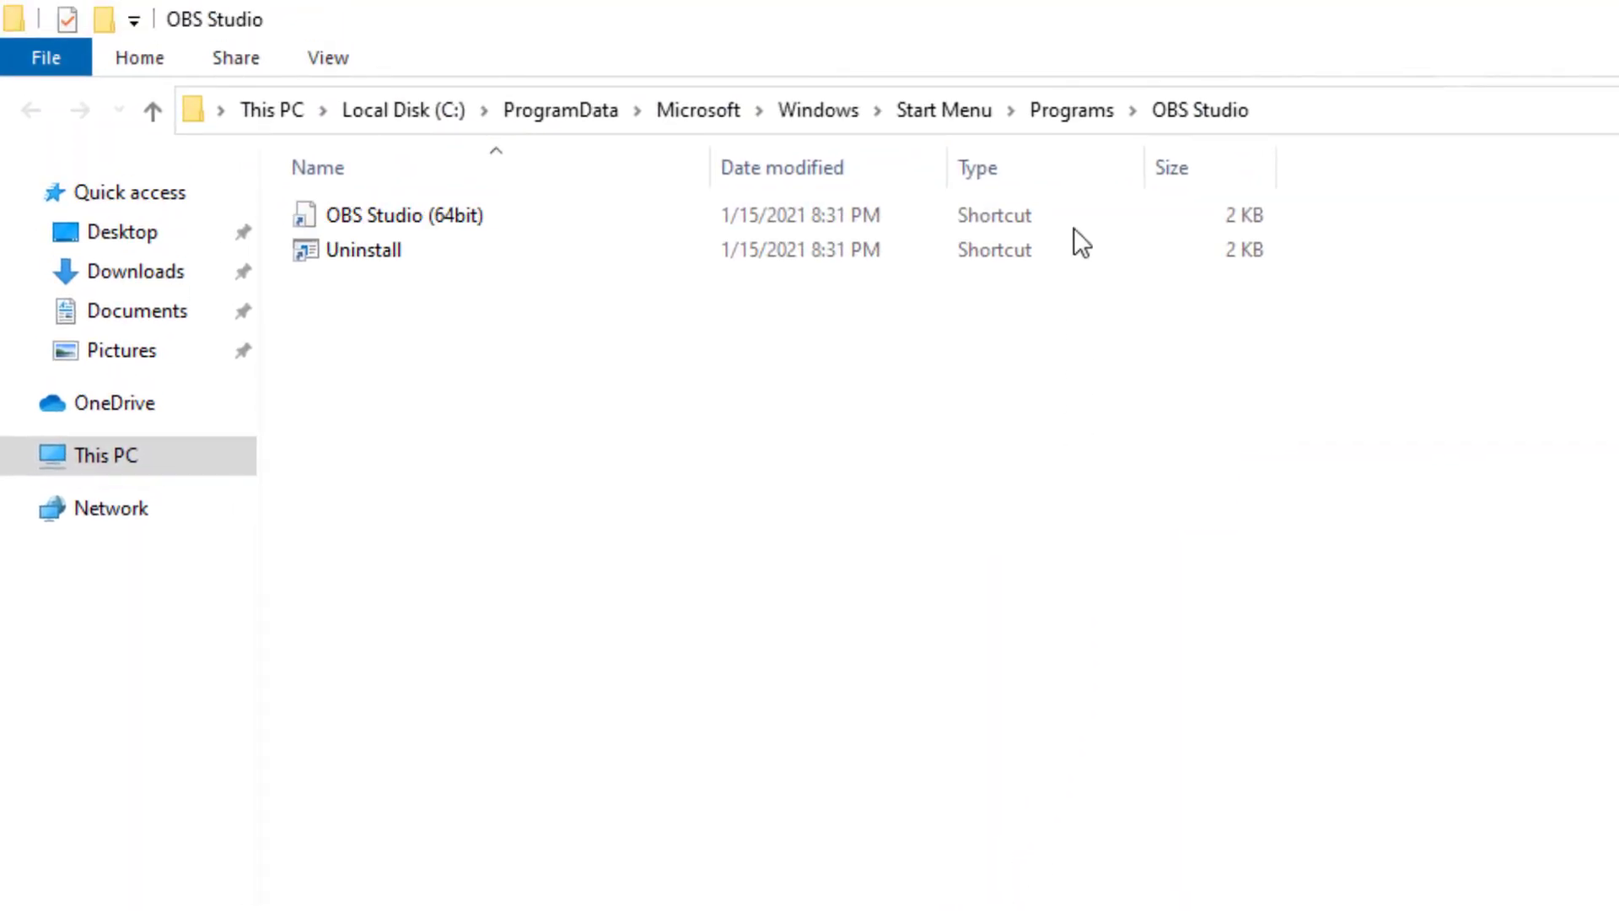
Delete the leftover OBS Studio folder from the Start menu Programs folder
left_click(1080, 109)
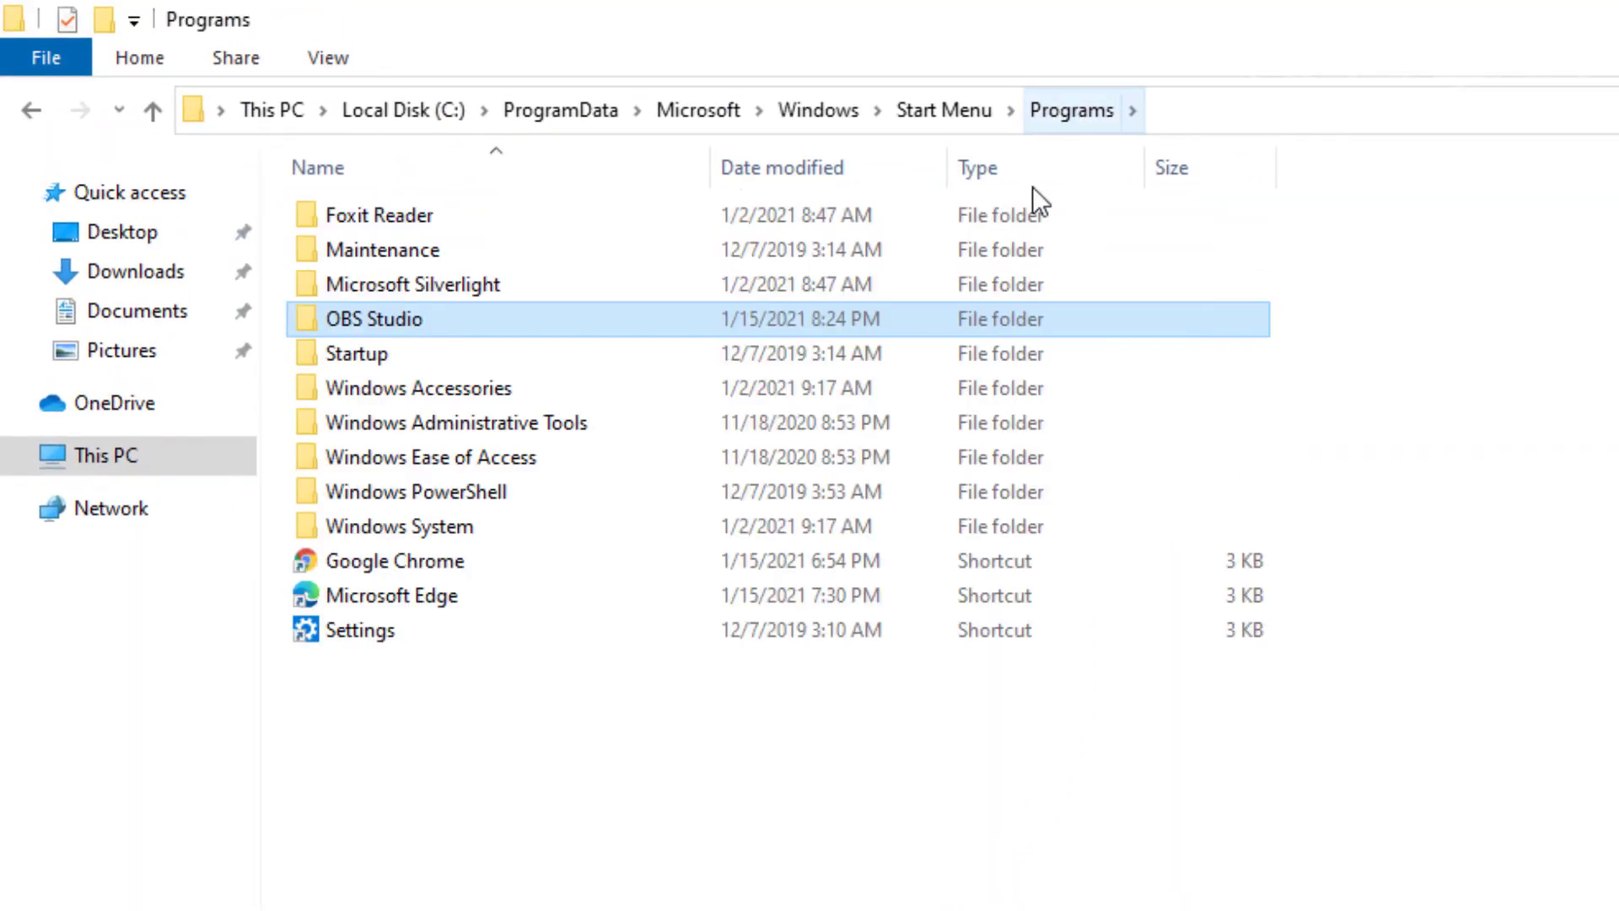
right_click(672, 331)
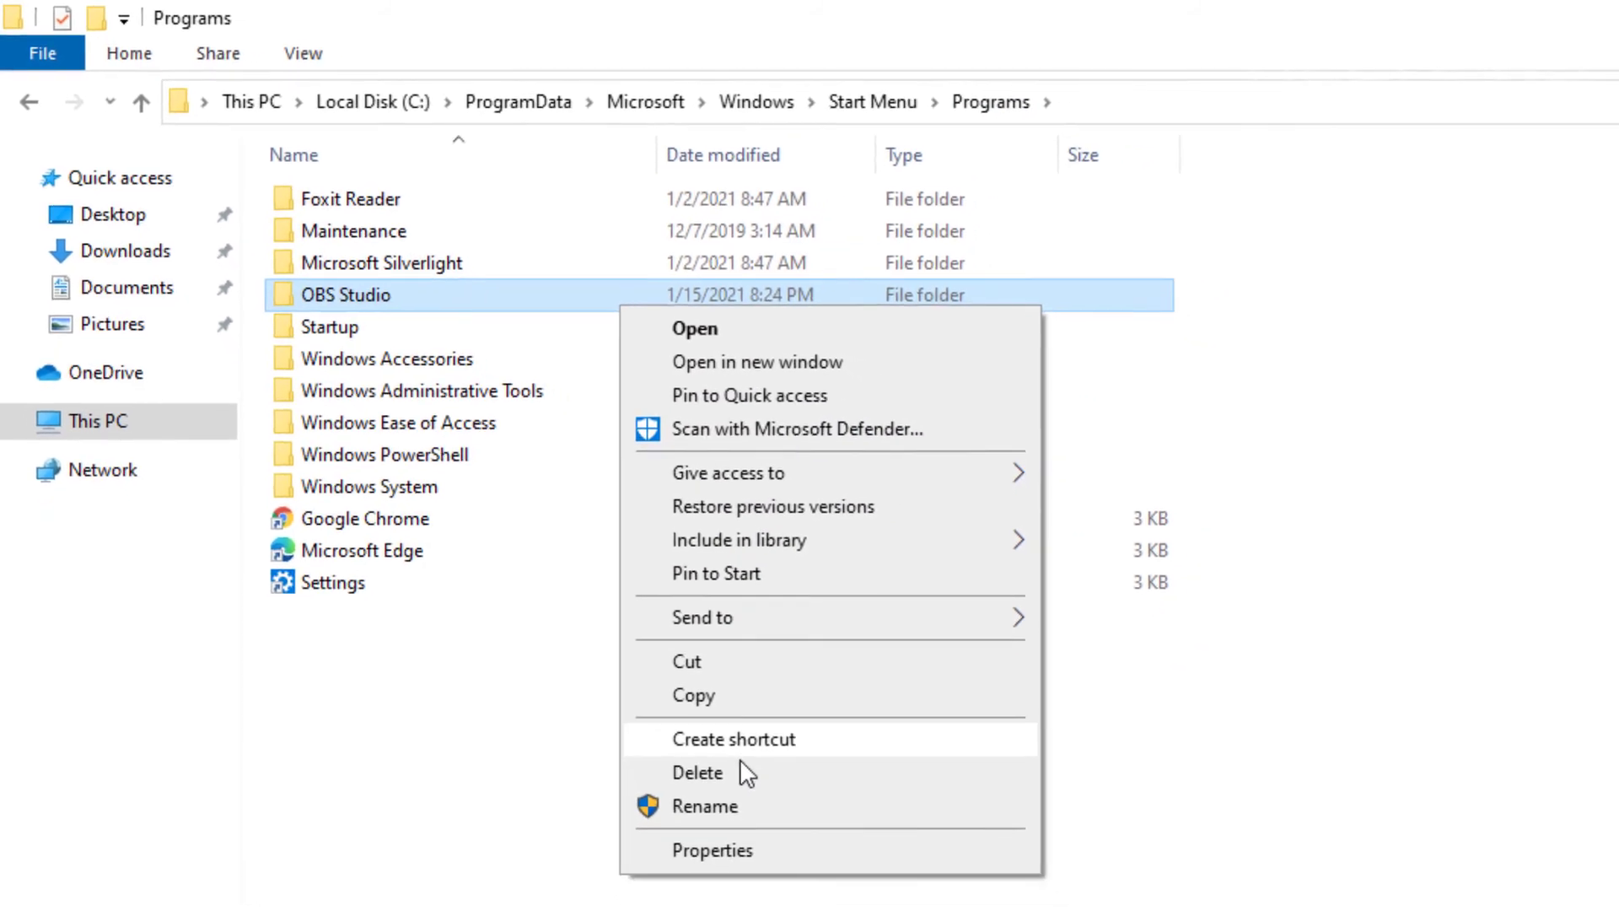
left_click(755, 835)
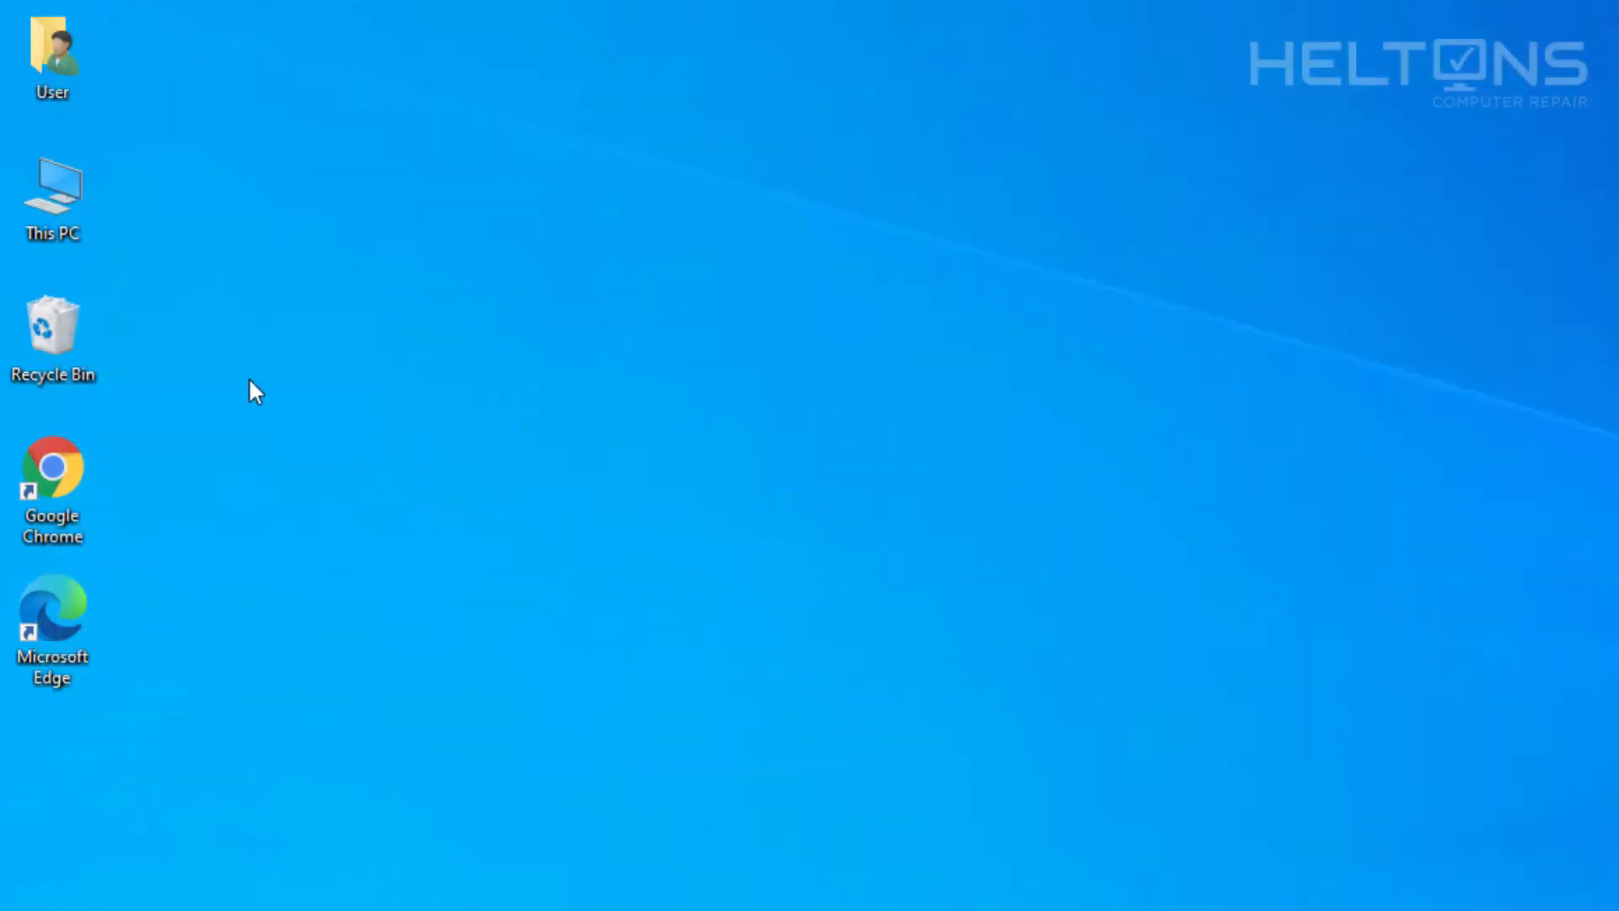
Empty the Recycle Bin and confirm it is now empty
double_click(63, 344)
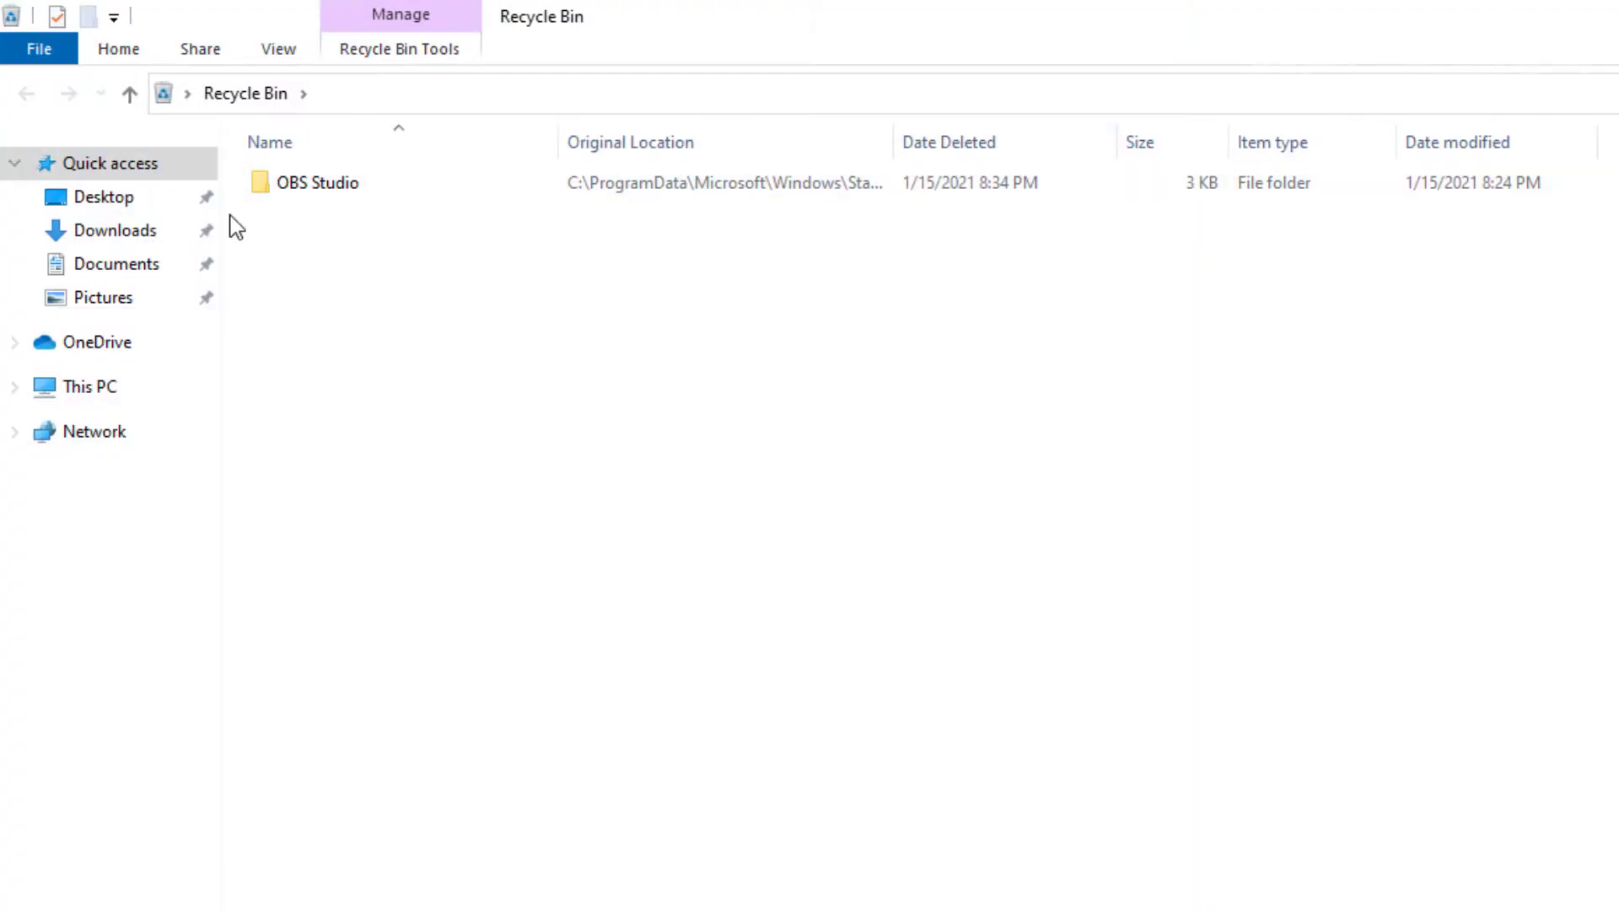
left_click(372, 49)
left_click(24, 133)
left_click(1431, 862)
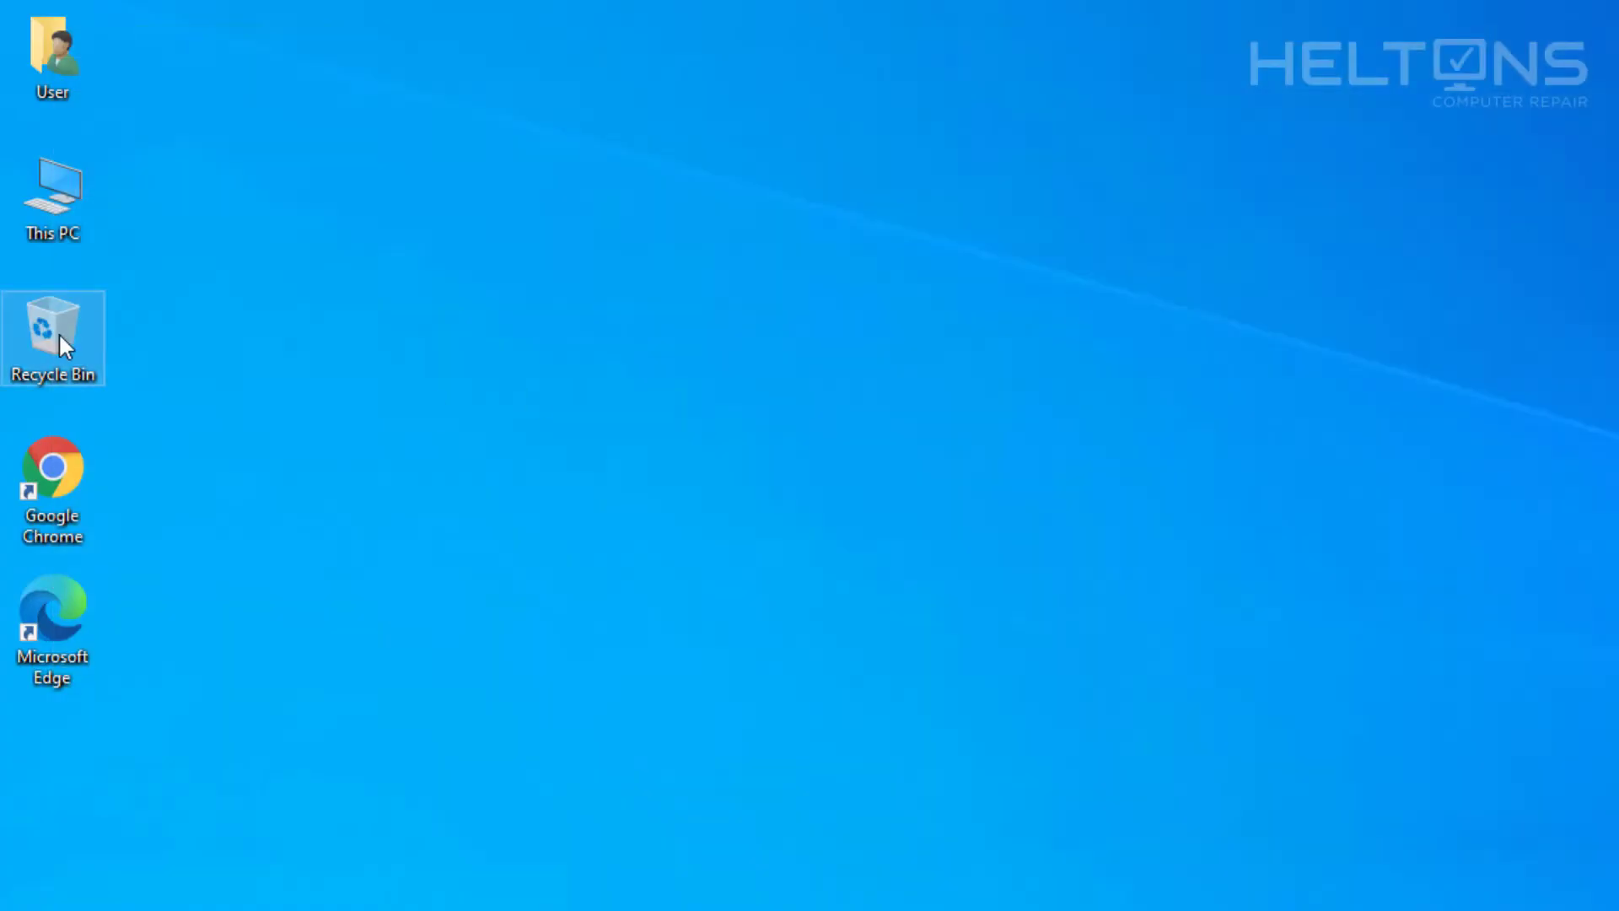
right_click(58, 332)
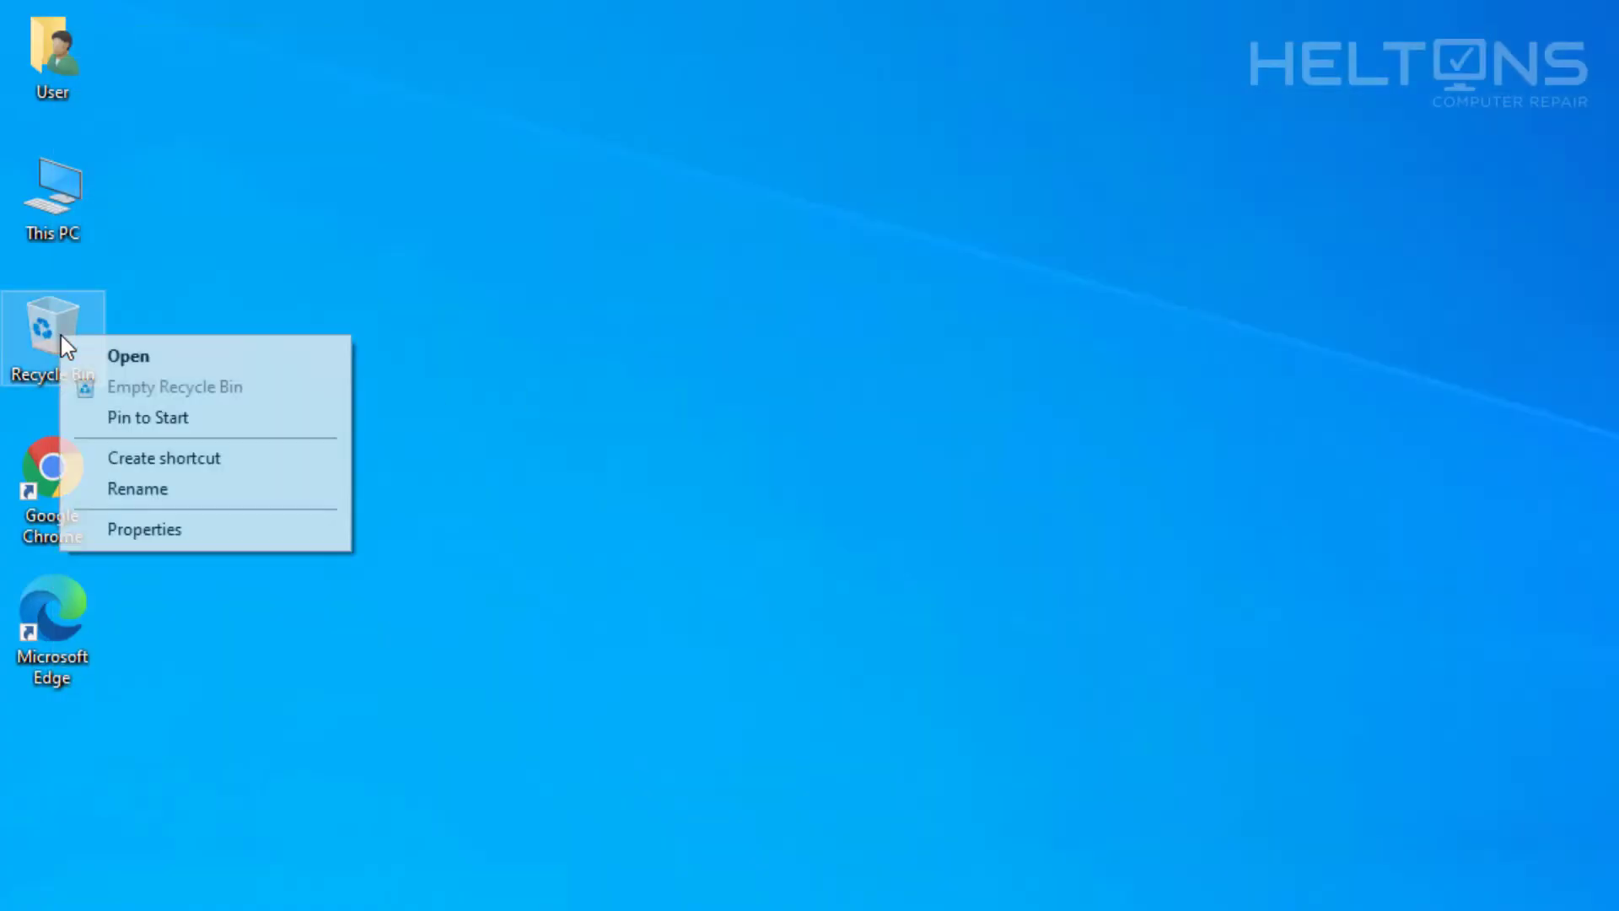
left_click(570, 474)
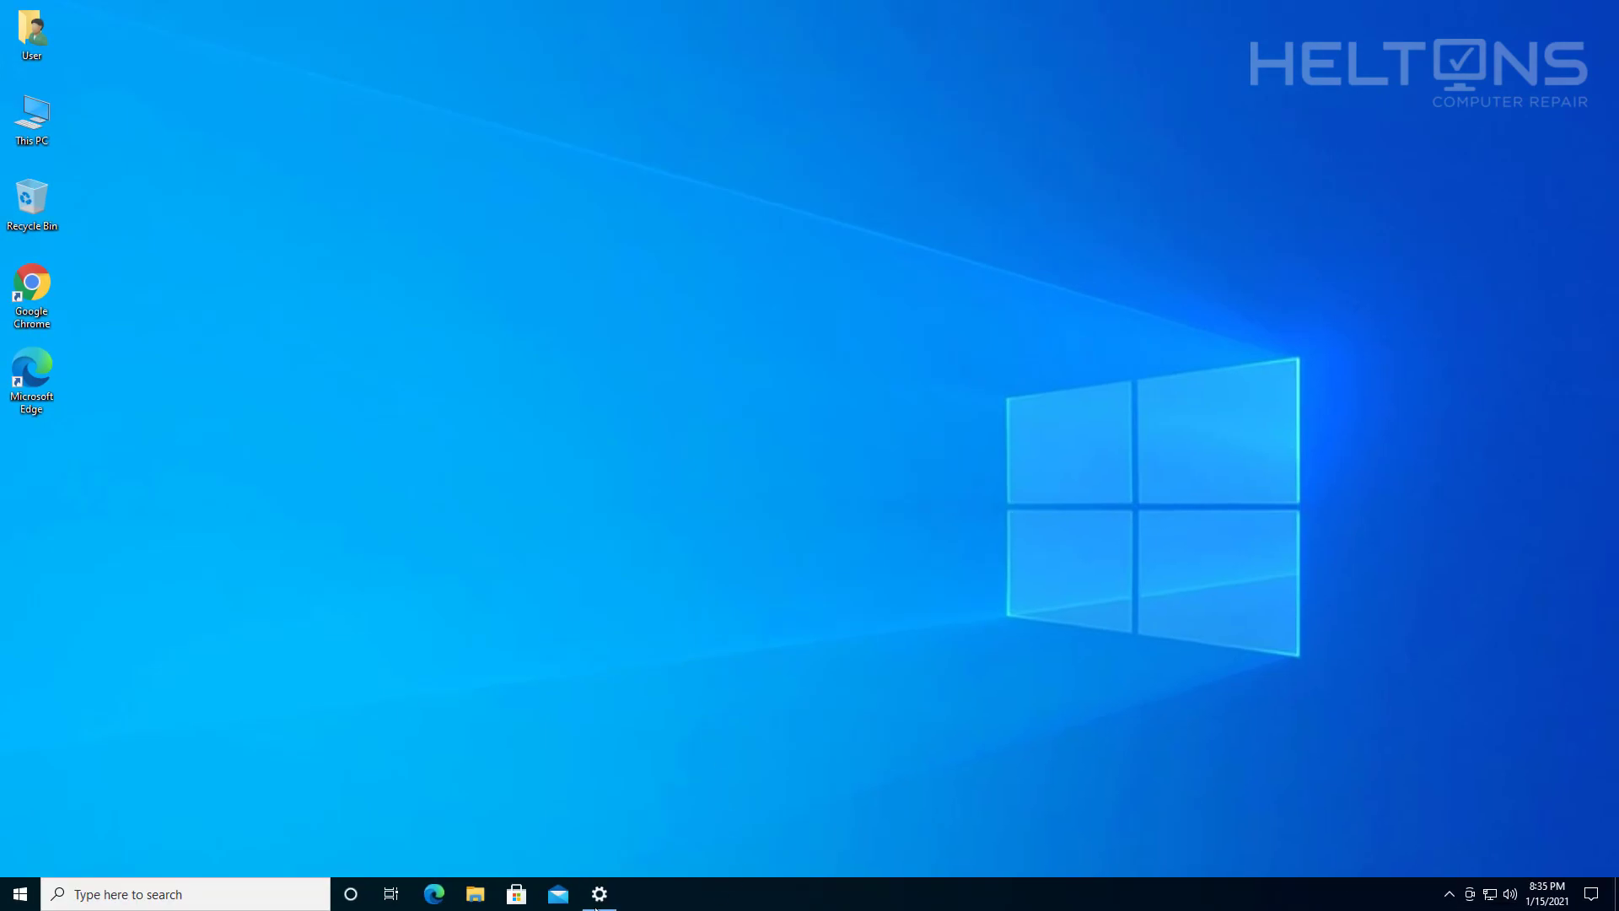
left_click(597, 901)
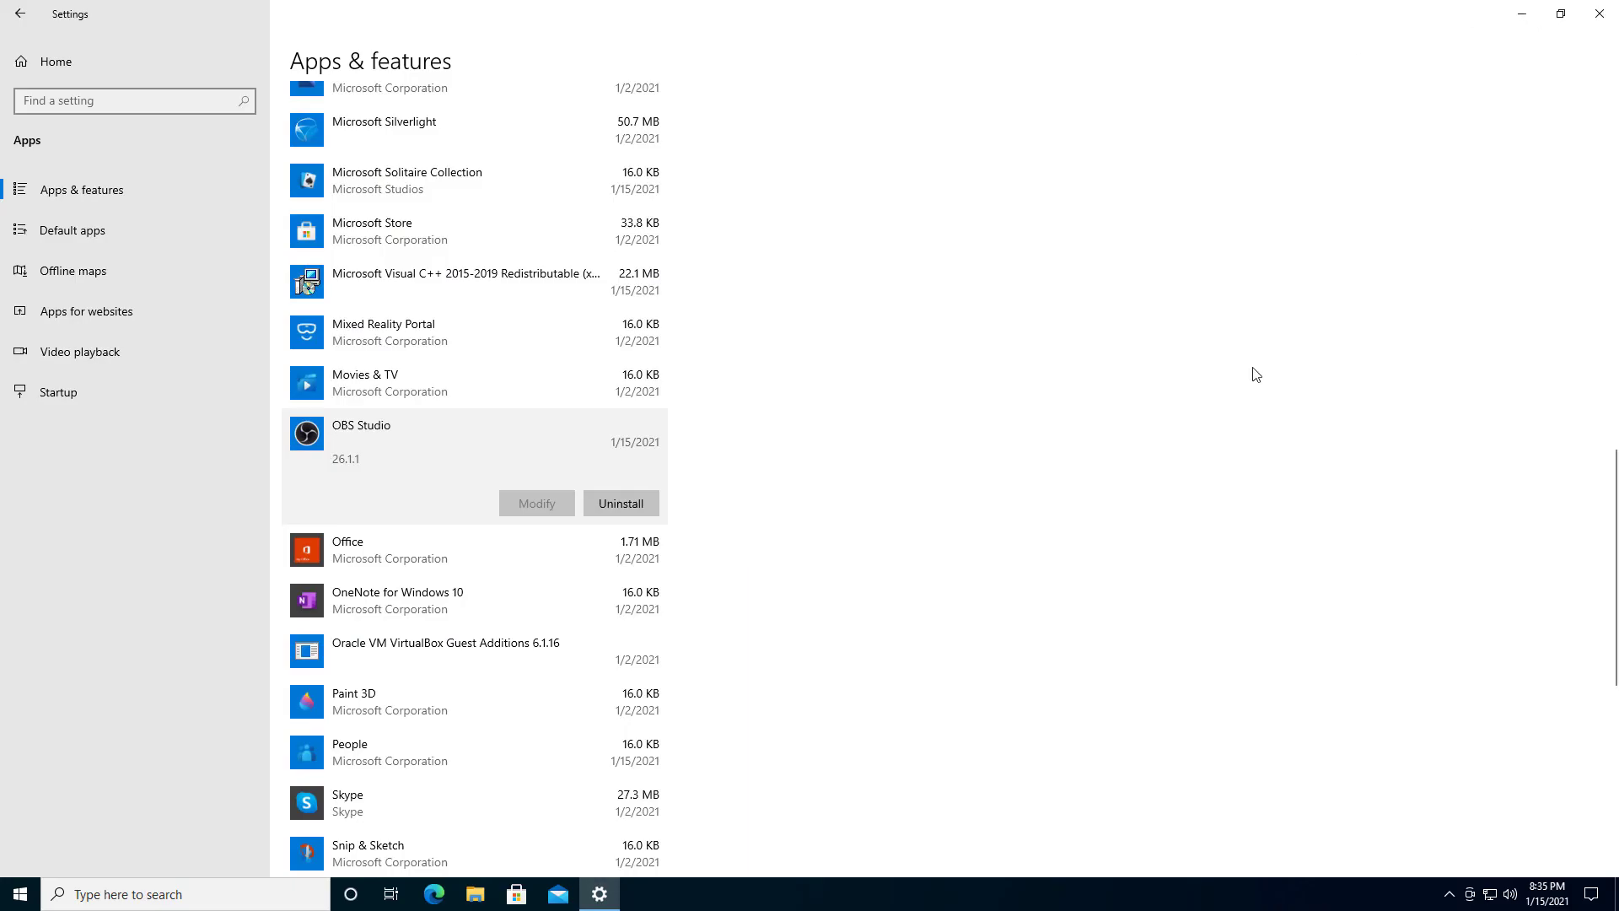
left_click(1600, 13)
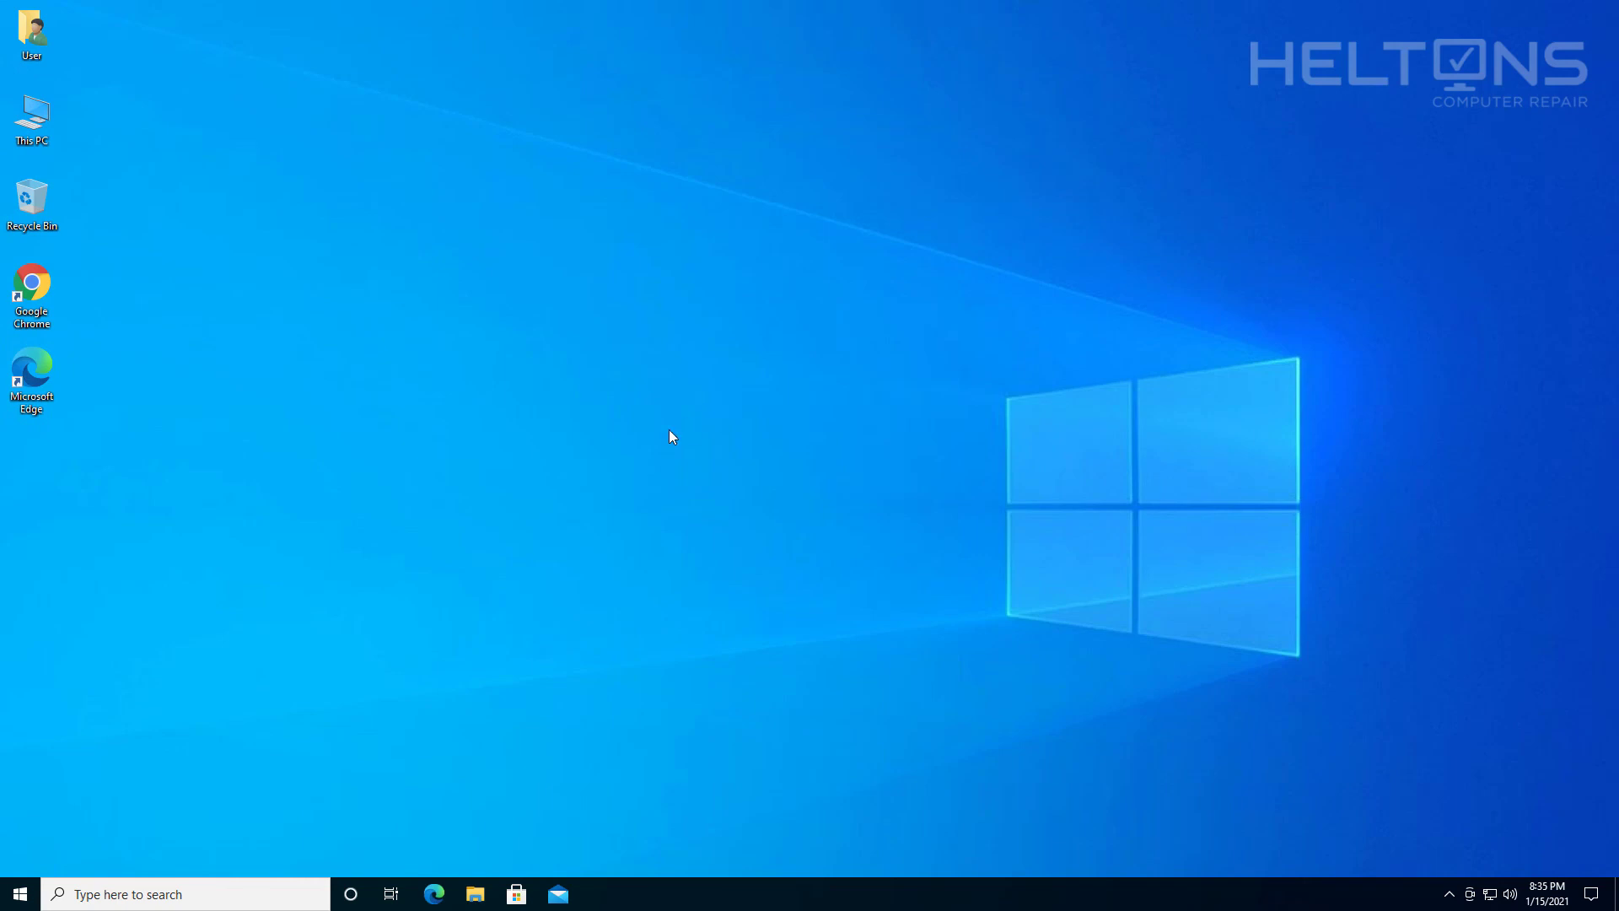